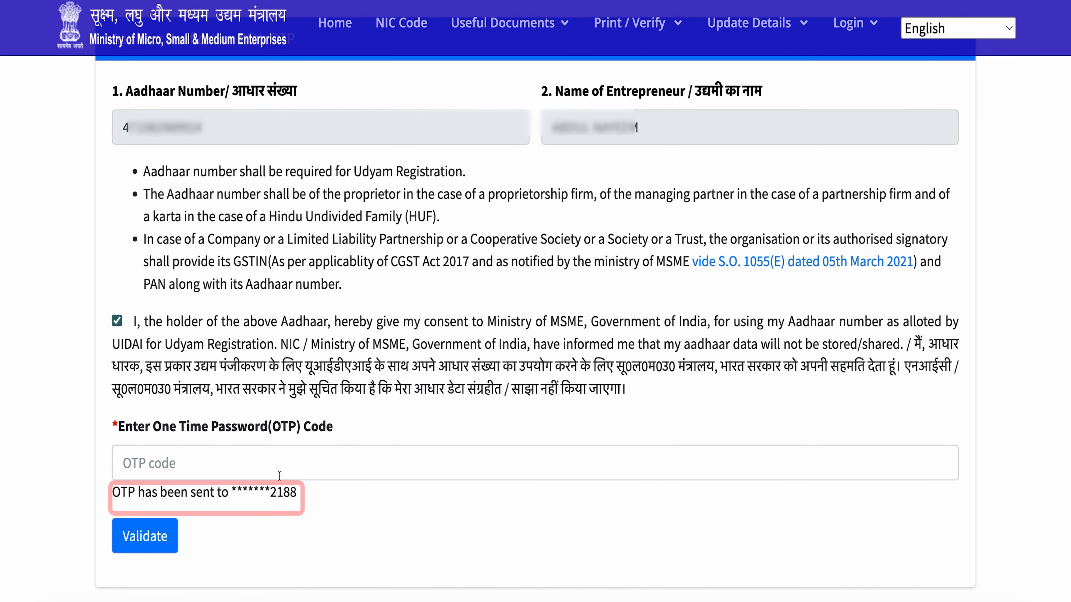
# - Enter the six-digit OTP received on the mobile into the OTP Code box
pyautogui.click(280, 476)
# - Validate the OTP so the Aadhaar is verified
pyautogui.click(149, 543)
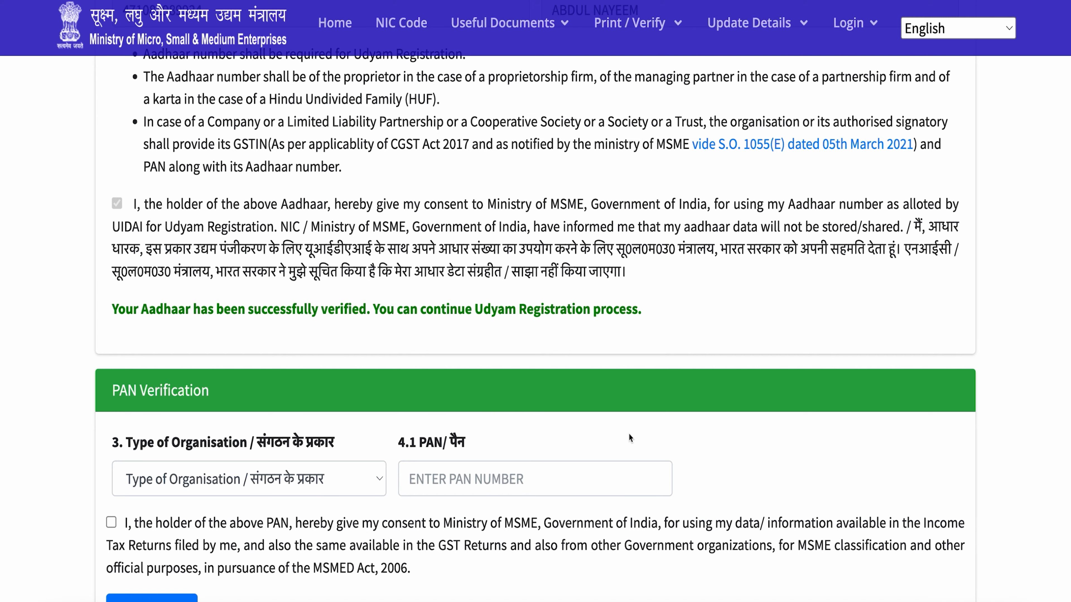
pyautogui.scroll(-2, 627, 434)
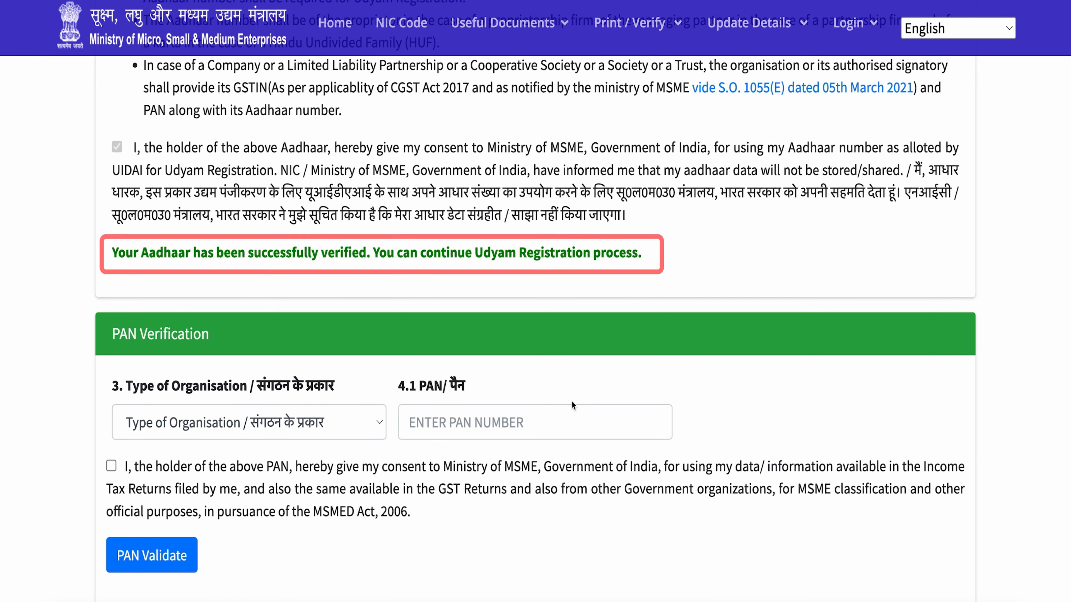
pyautogui.scroll(-2, 573, 398)
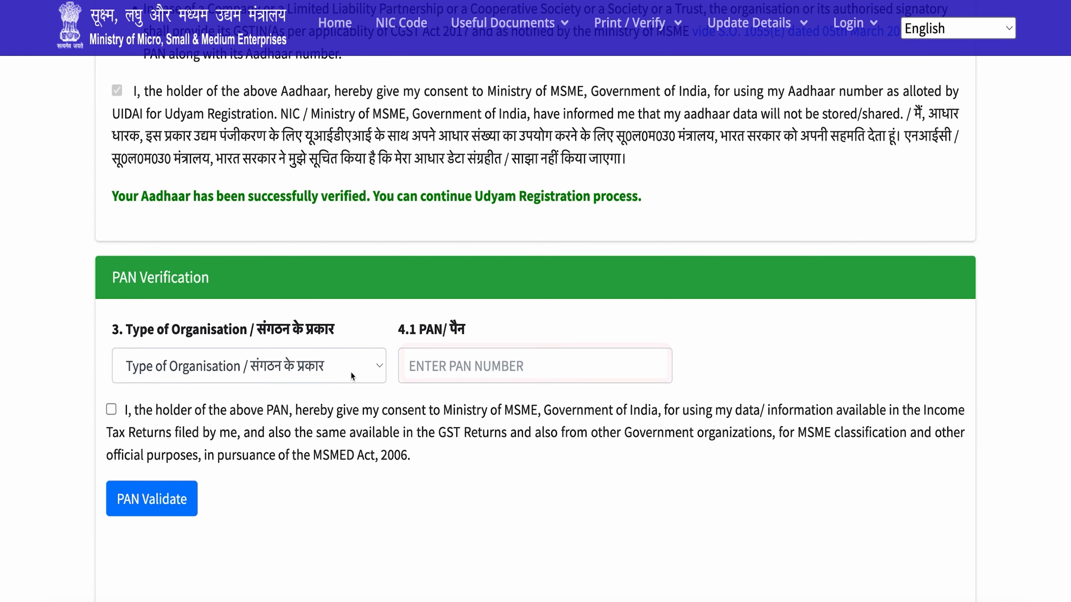
# - Choose '1. Proprietary' as organisation type, enter the PAN with consent, and validate it
pyautogui.click(352, 376)
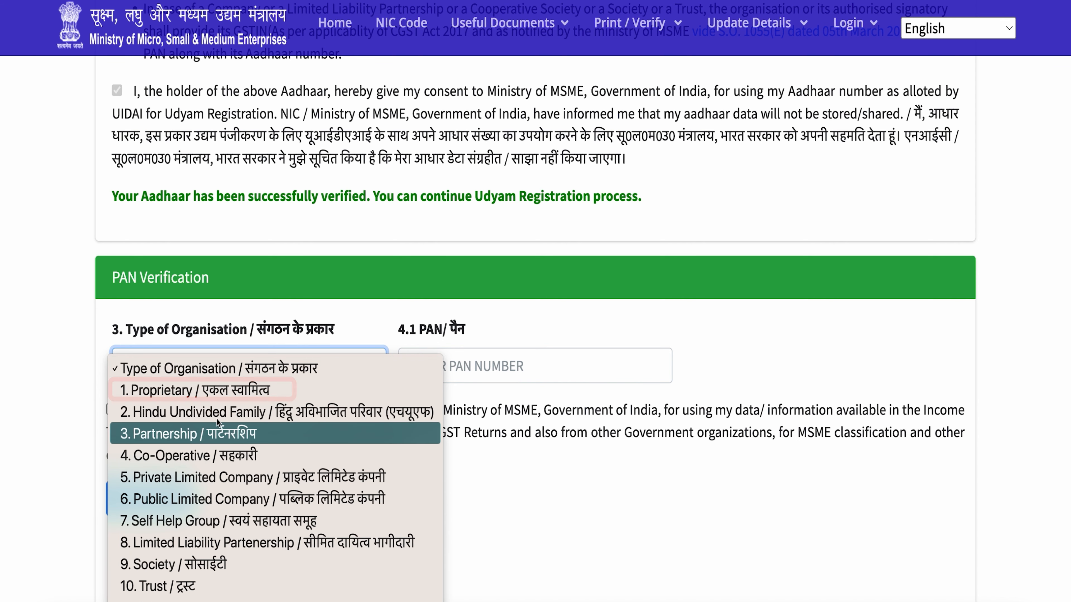
pyautogui.click(236, 390)
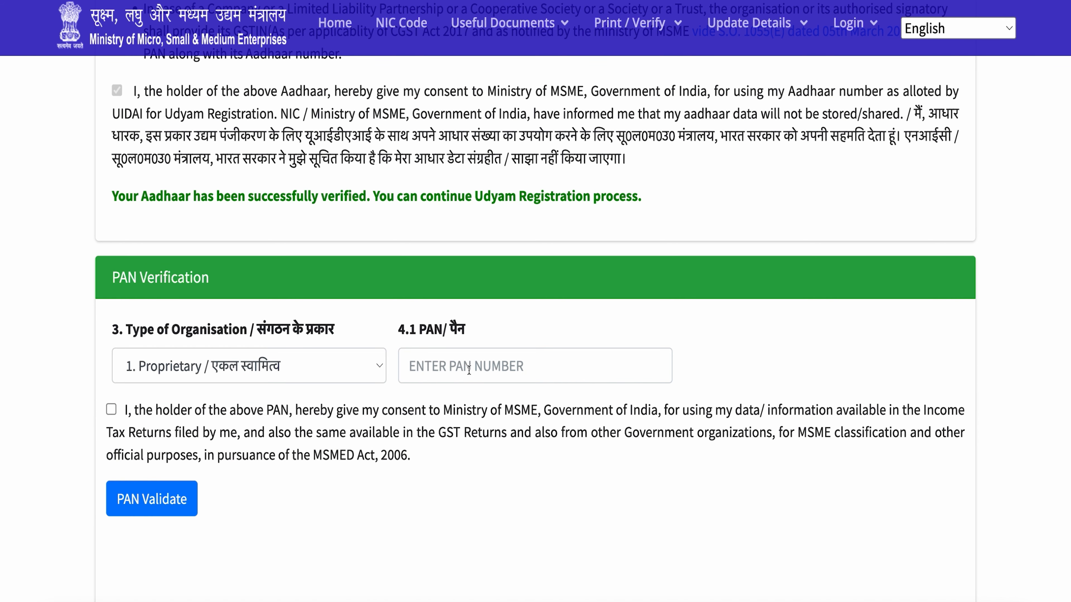
pyautogui.click(450, 365)
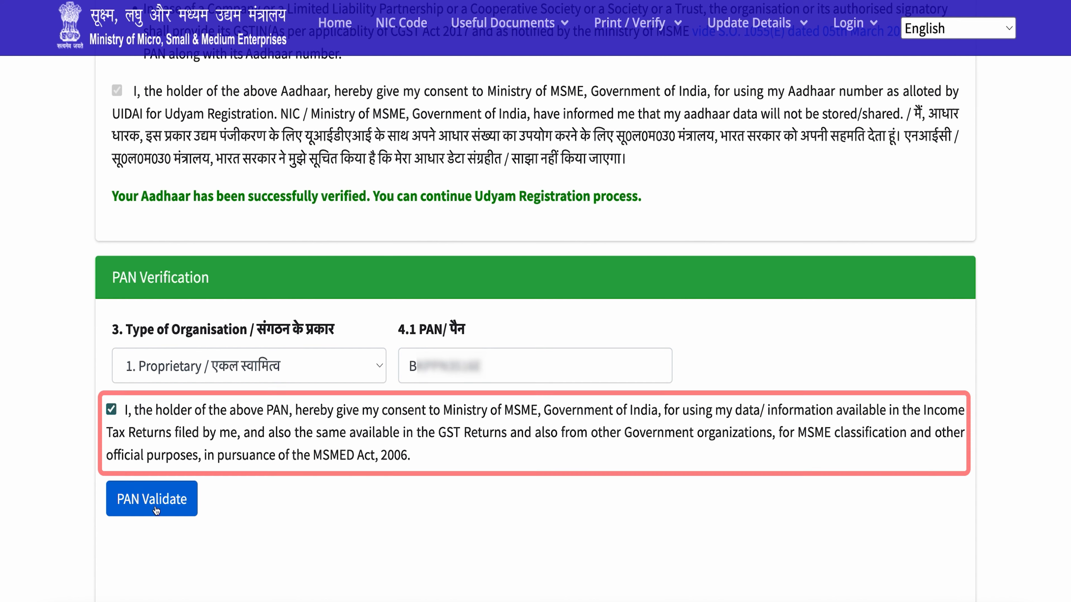
pyautogui.click(165, 501)
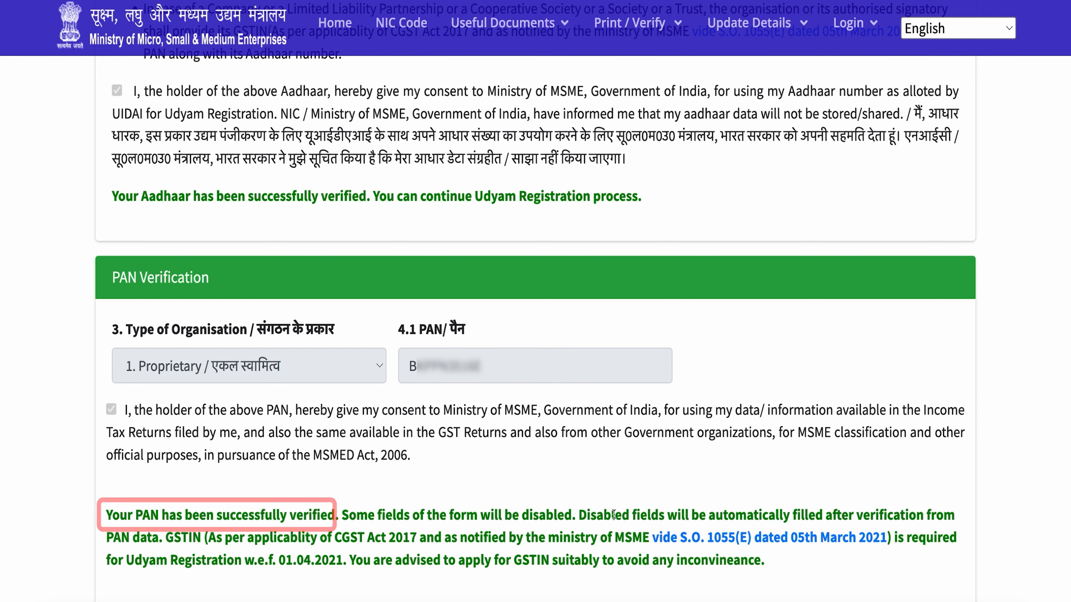
# - Continue past PAN verification down to the section with the prefilled entrepreneur name
pyautogui.scroll(-5, 613, 514)
pyautogui.click(153, 385)
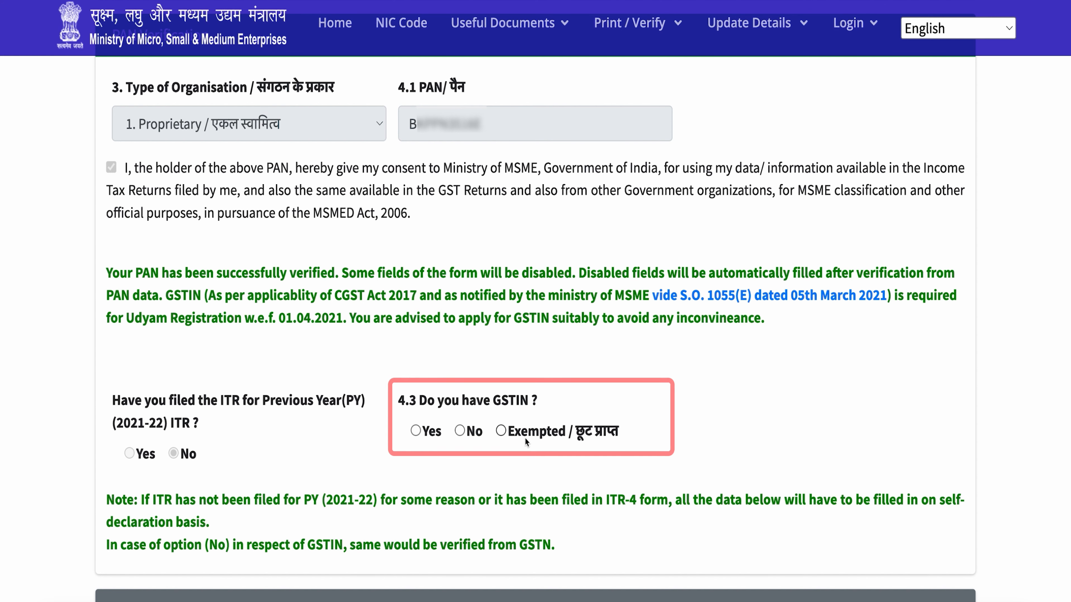
pyautogui.scroll(-10, 524, 438)
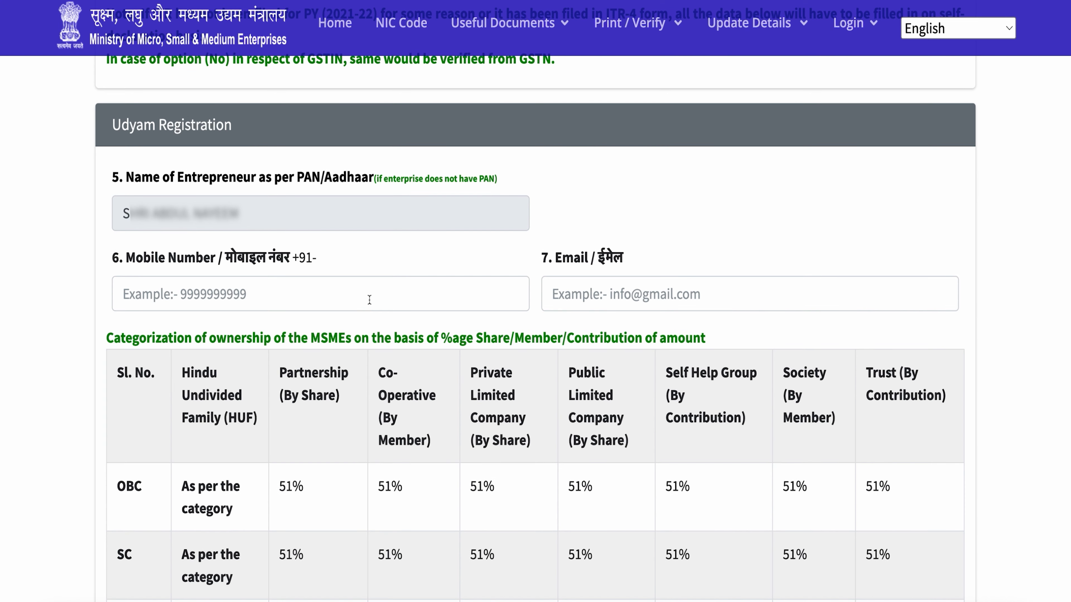
# - Fill in the applicant's mobile number and email address
pyautogui.click(392, 297)
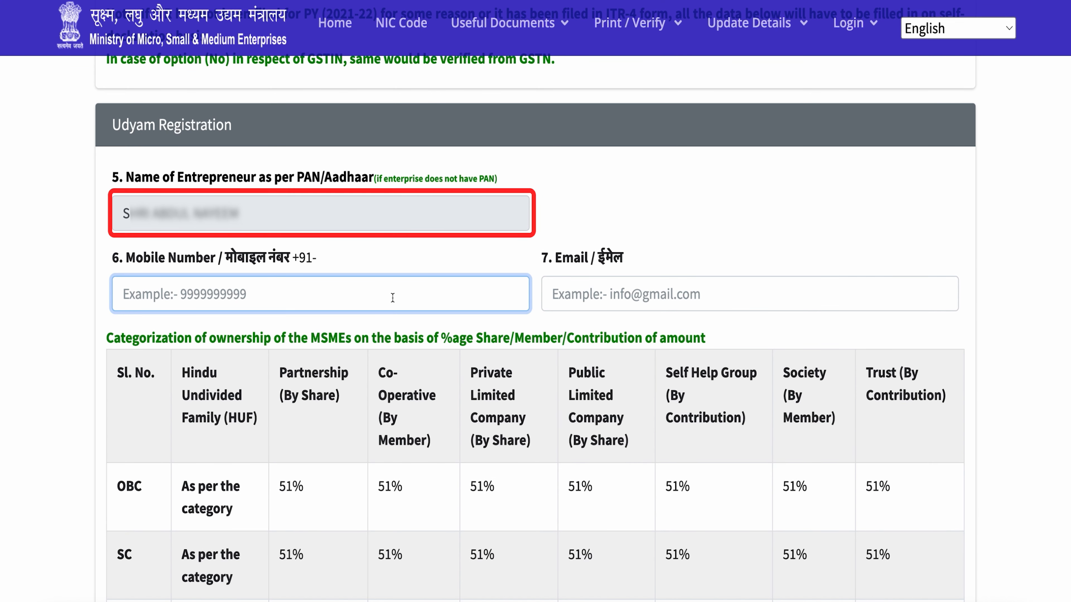
pyautogui.write('8')
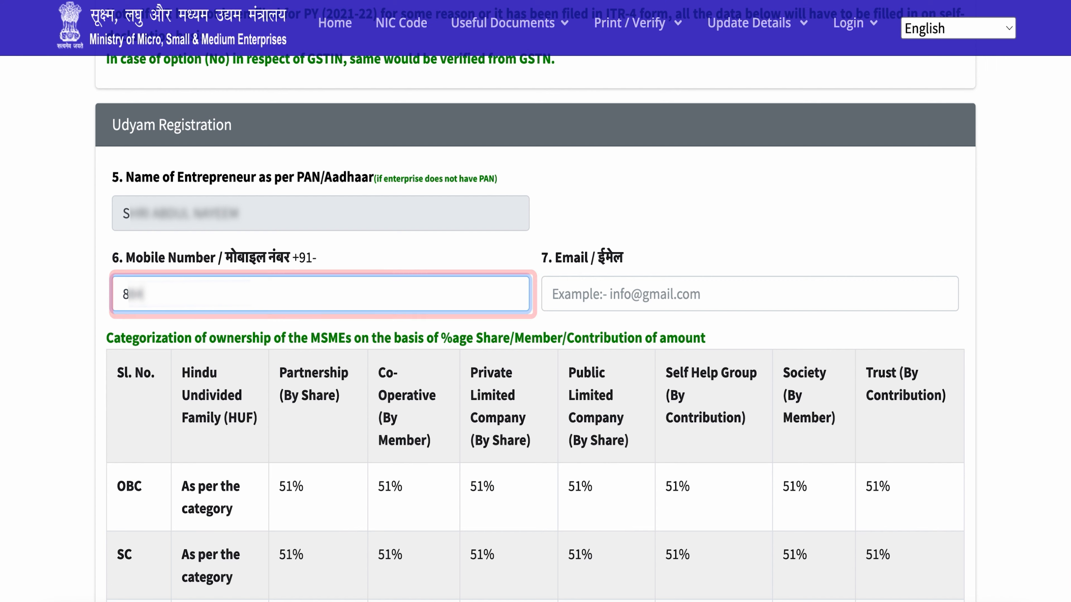
pyautogui.press('Tab')
pyautogui.write('w')
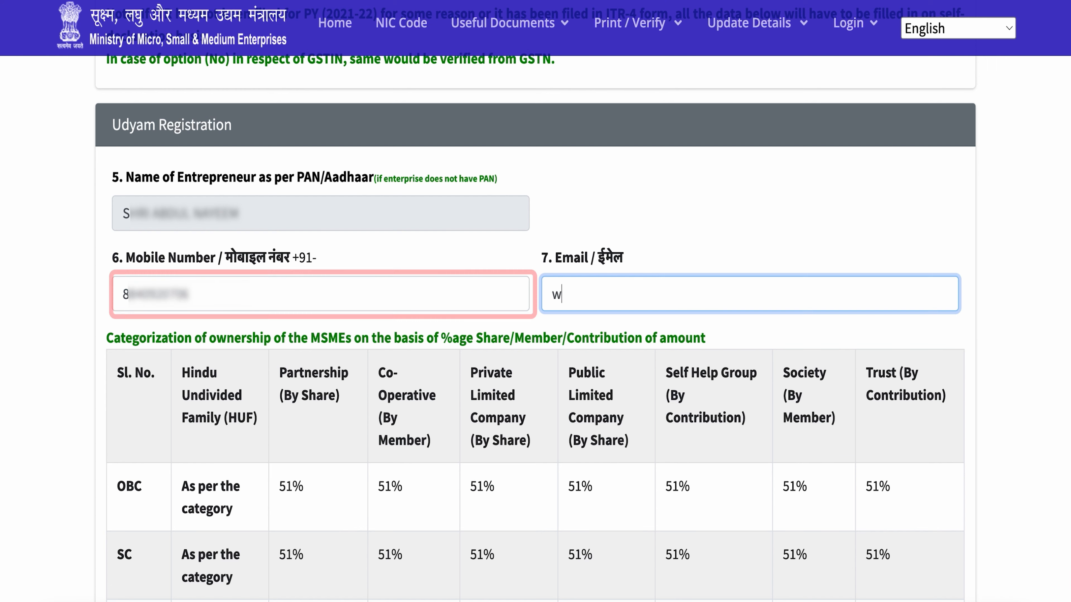
pyautogui.write('ww.')
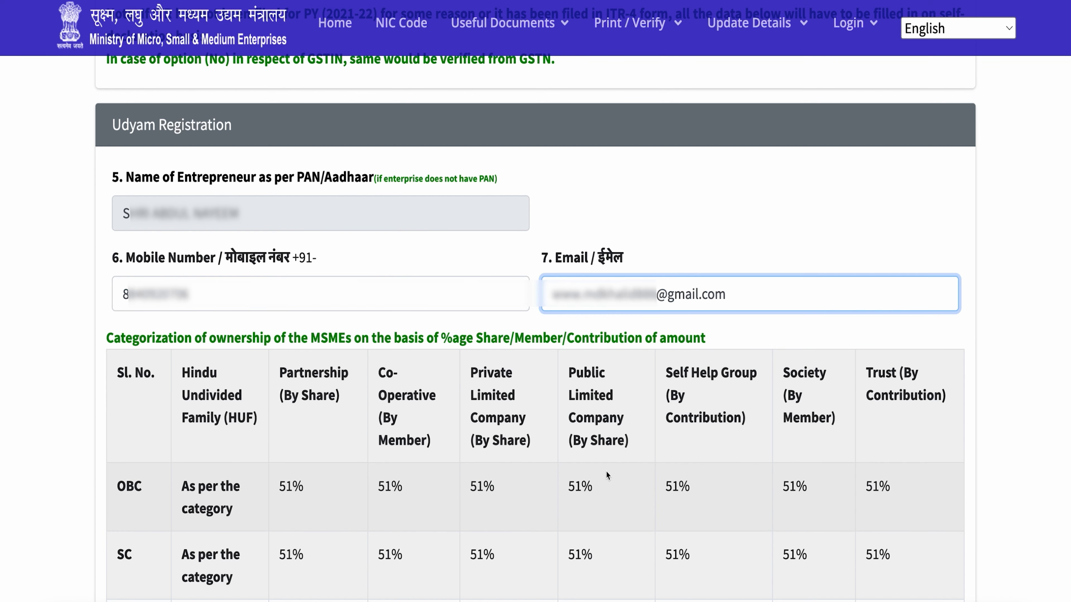
# - Set social category to General, gender to Male, and Specially Abled to No
pyautogui.scroll(-3, 607, 473)
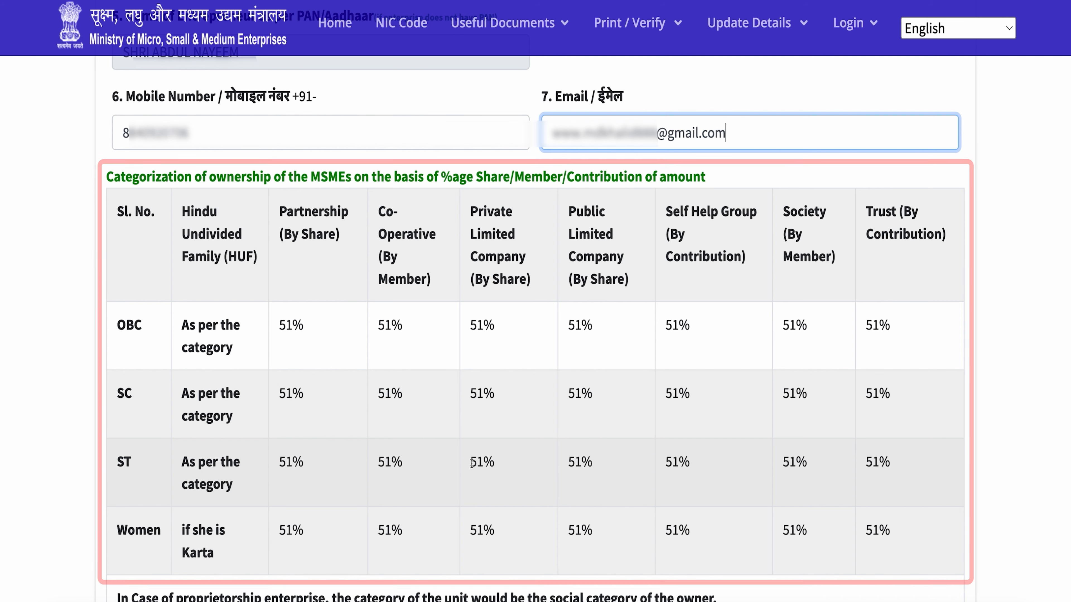
pyautogui.scroll(-5, 417, 462)
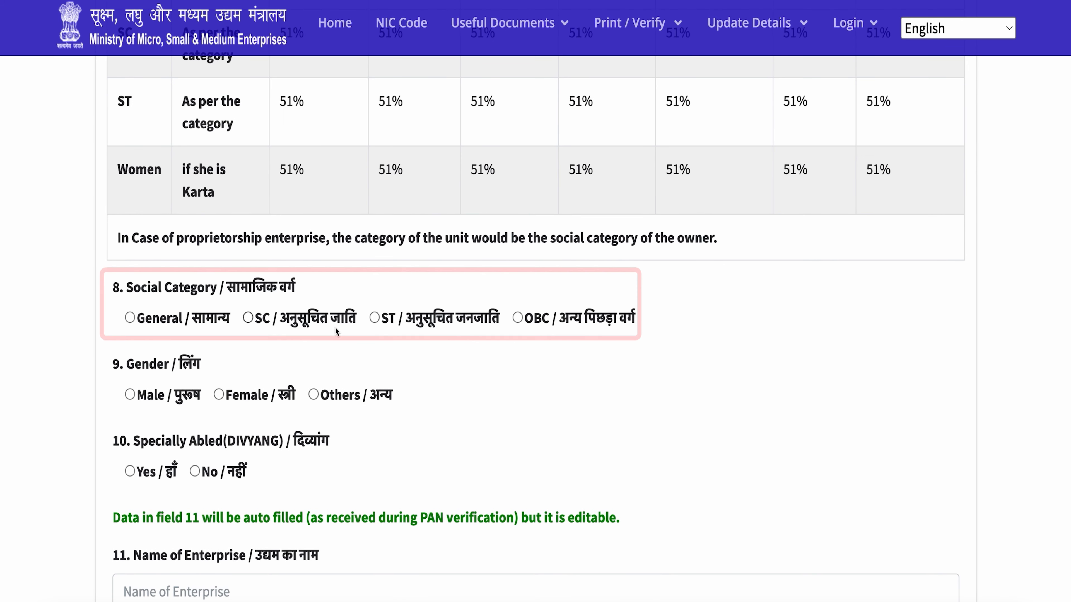
pyautogui.click(129, 318)
pyautogui.click(129, 394)
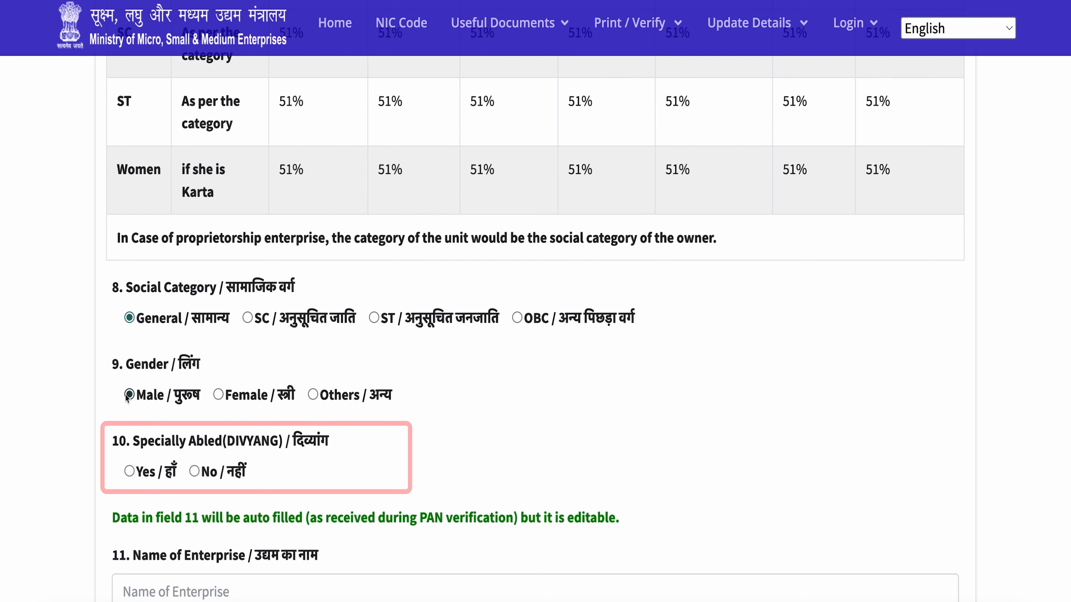
pyautogui.scroll(-3, 232, 422)
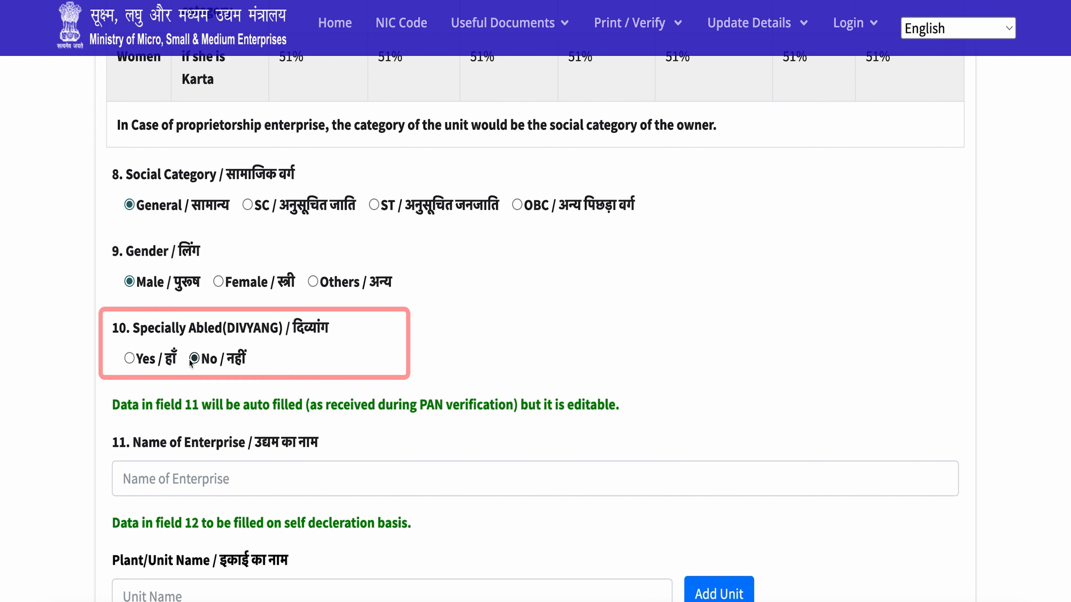
# - Enter 'AN Creation' as the Name of Enterprise
pyautogui.scroll(-4, 291, 407)
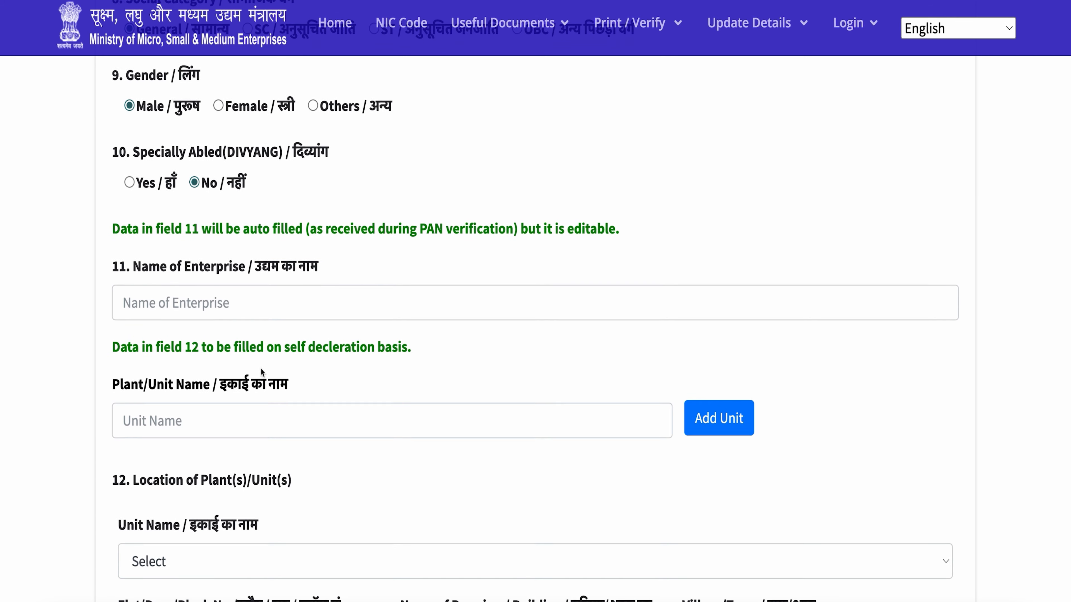
pyautogui.scroll(-1, 224, 312)
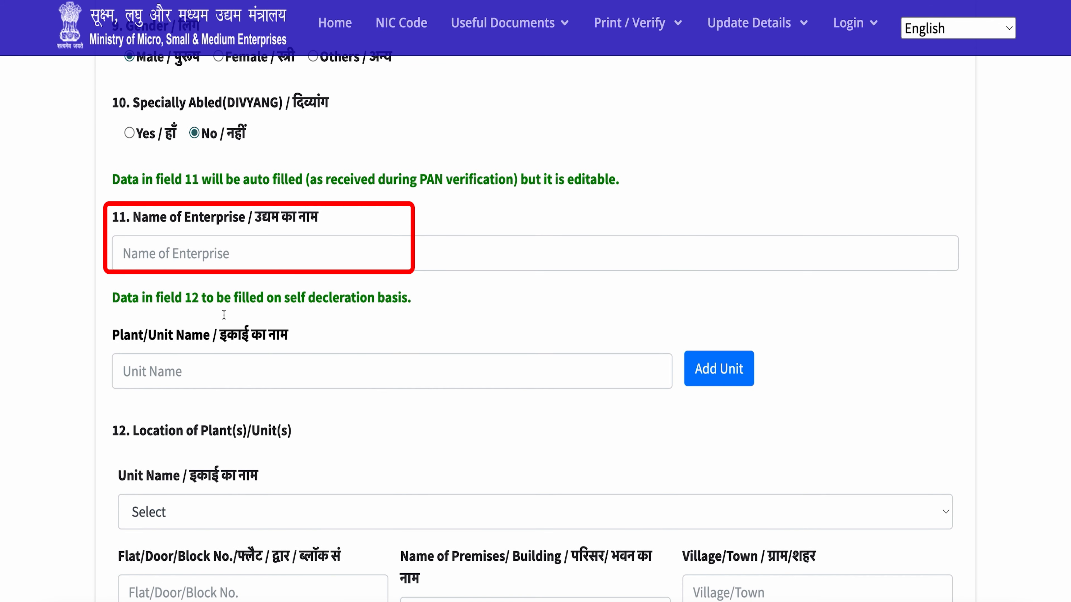
pyautogui.click(199, 250)
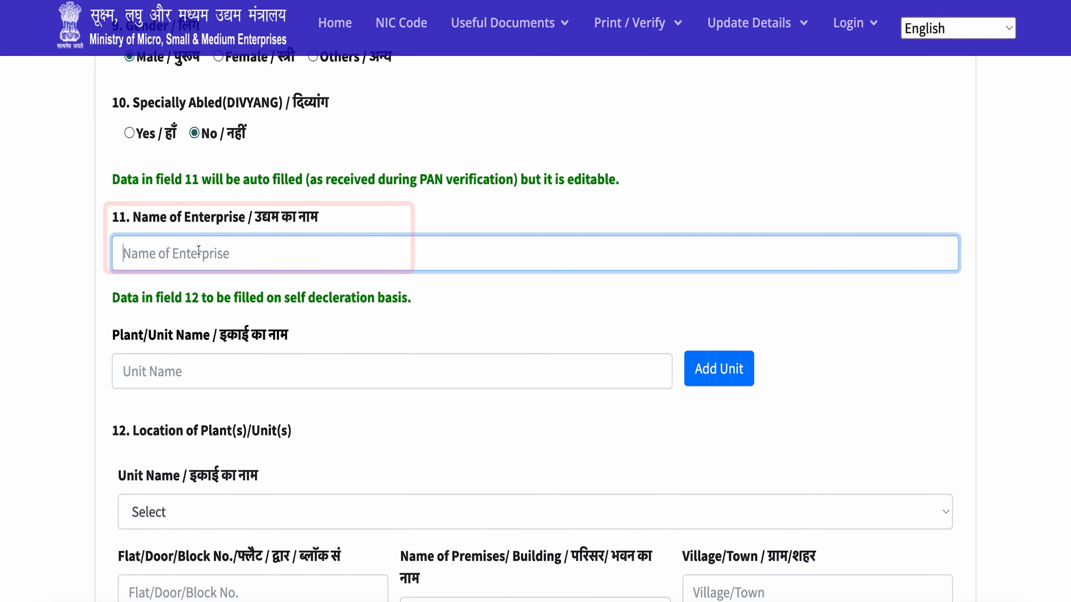
pyautogui.write('AN')
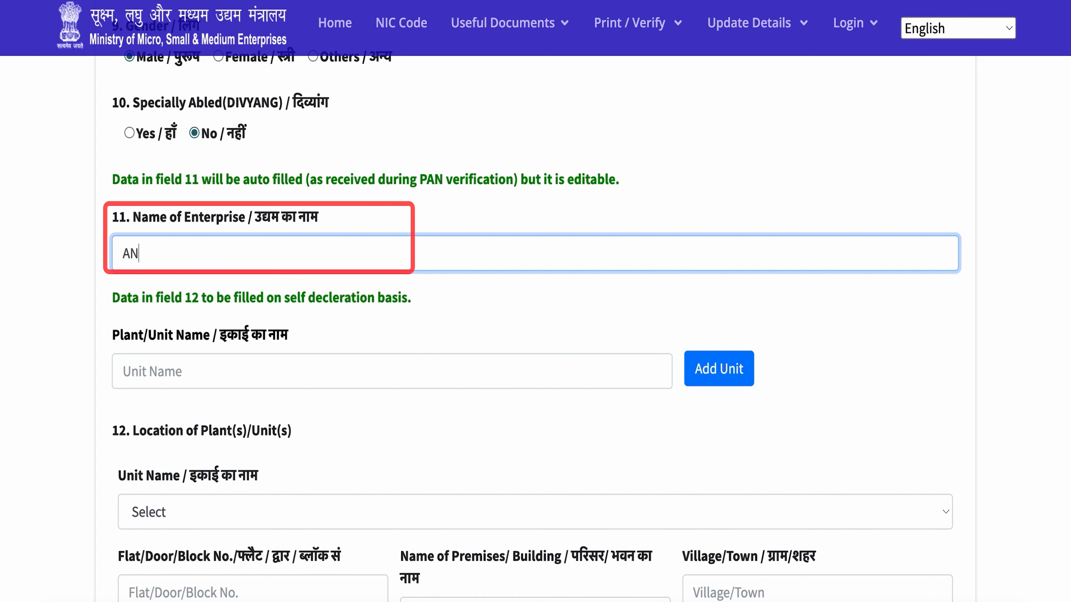
pyautogui.write(' Creation')
# - Add a plant/unit named 'ANCreation' as unit 1
pyautogui.scroll(-1, 166, 384)
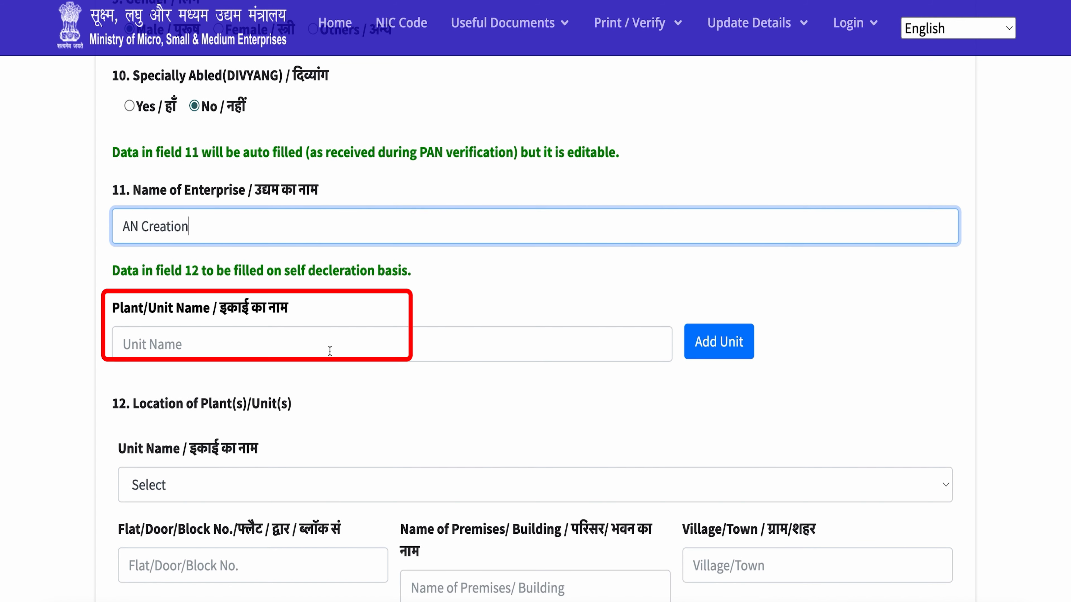
pyautogui.click(297, 347)
pyautogui.write('ANCreation')
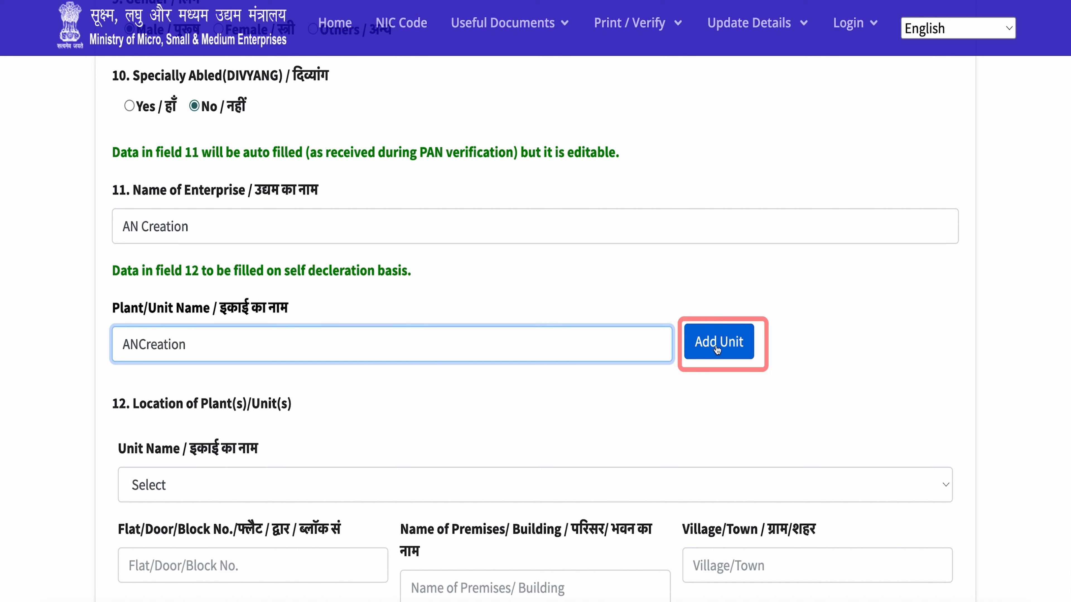
pyautogui.click(716, 350)
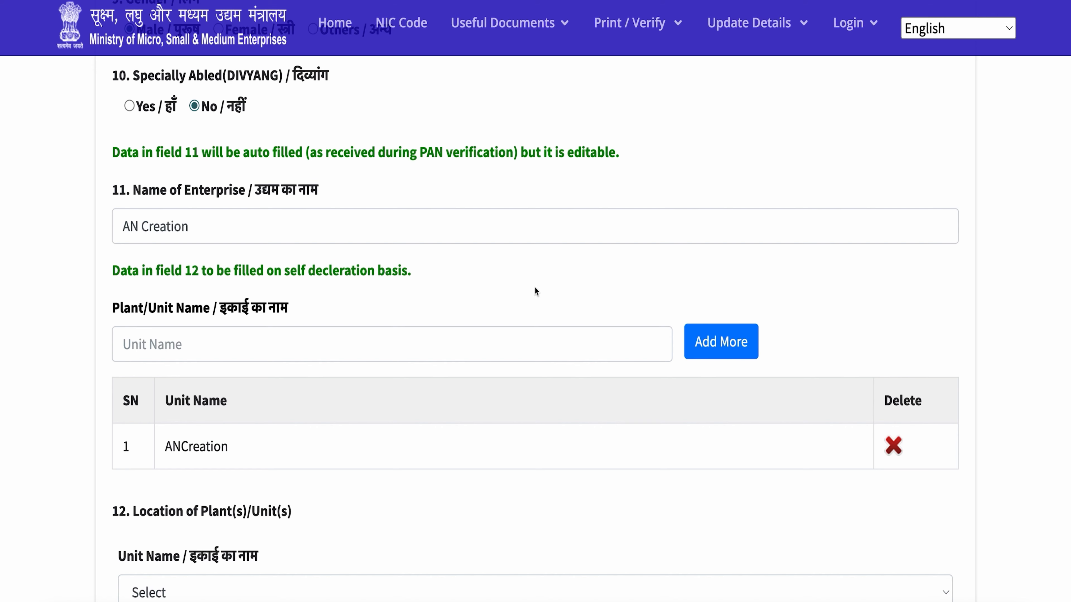
pyautogui.scroll(-5, 422, 386)
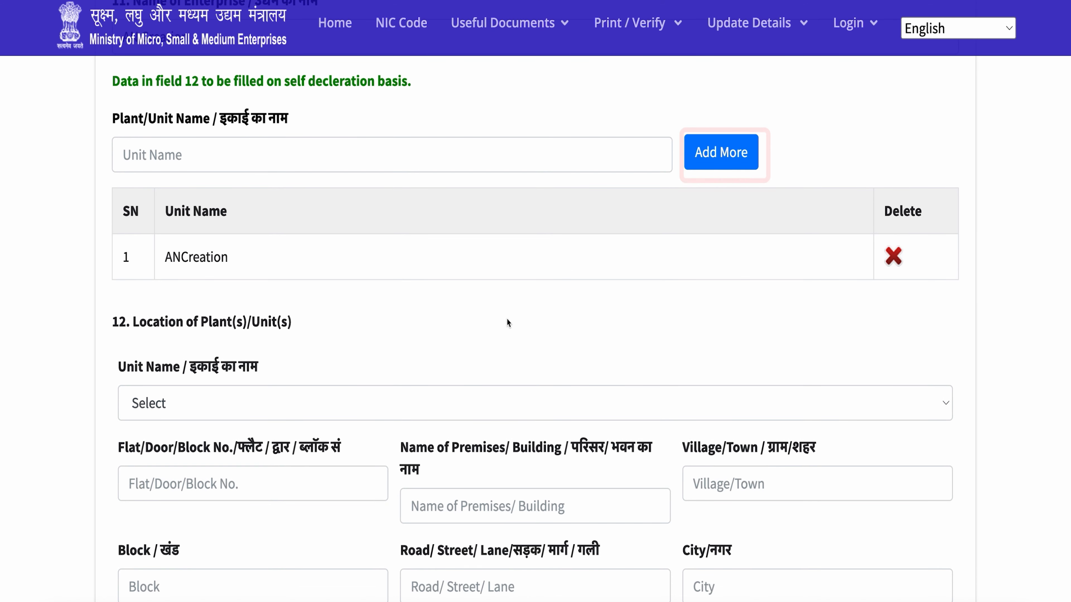
pyautogui.scroll(-1, 506, 318)
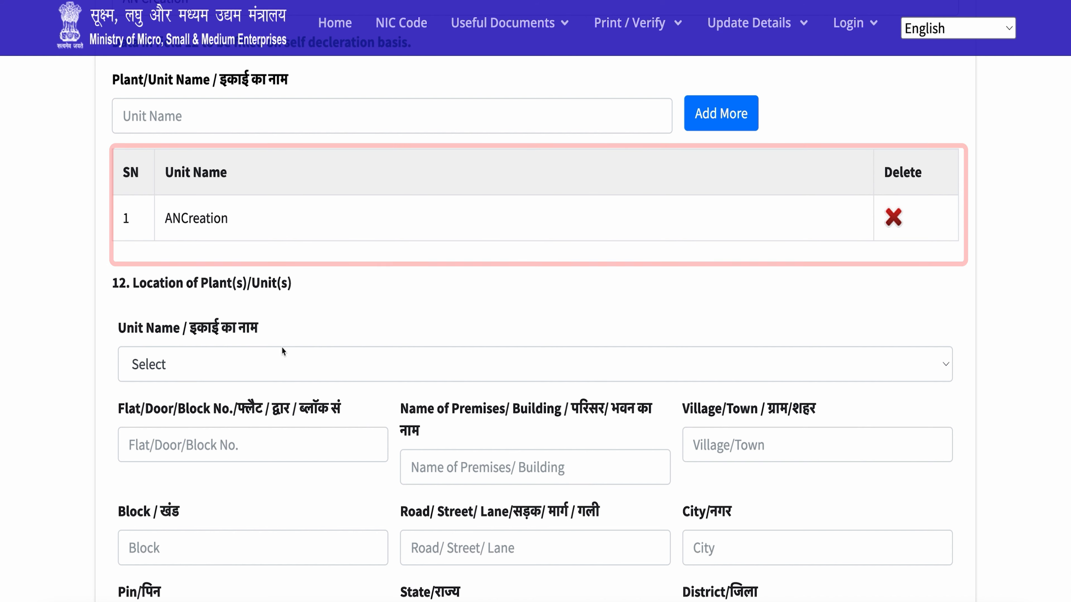
# - Select ANCreation as the unit and fill in its plant address details
pyautogui.click(286, 367)
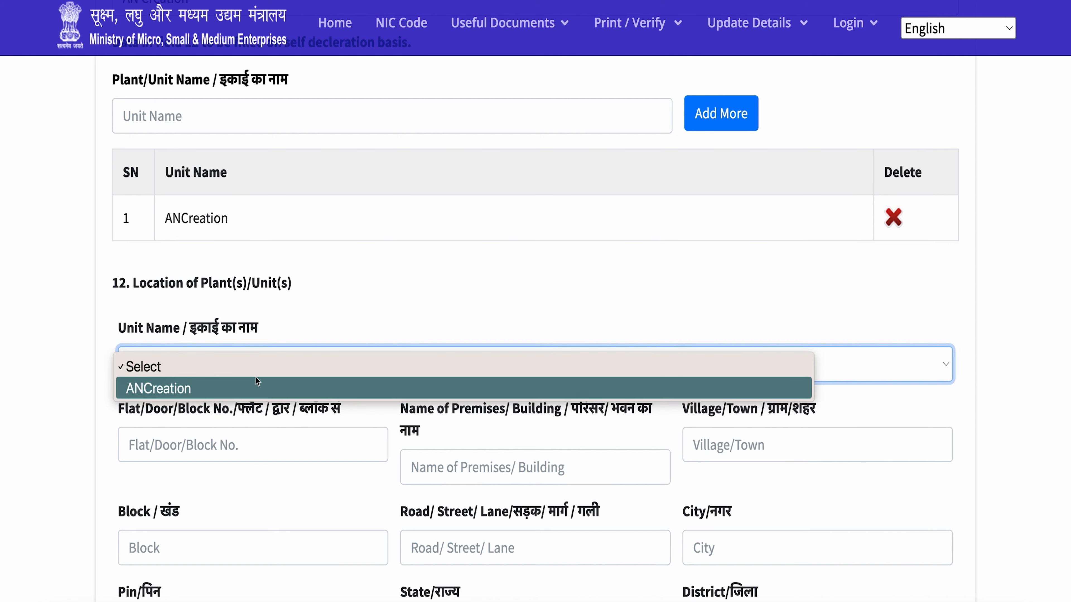
pyautogui.click(256, 387)
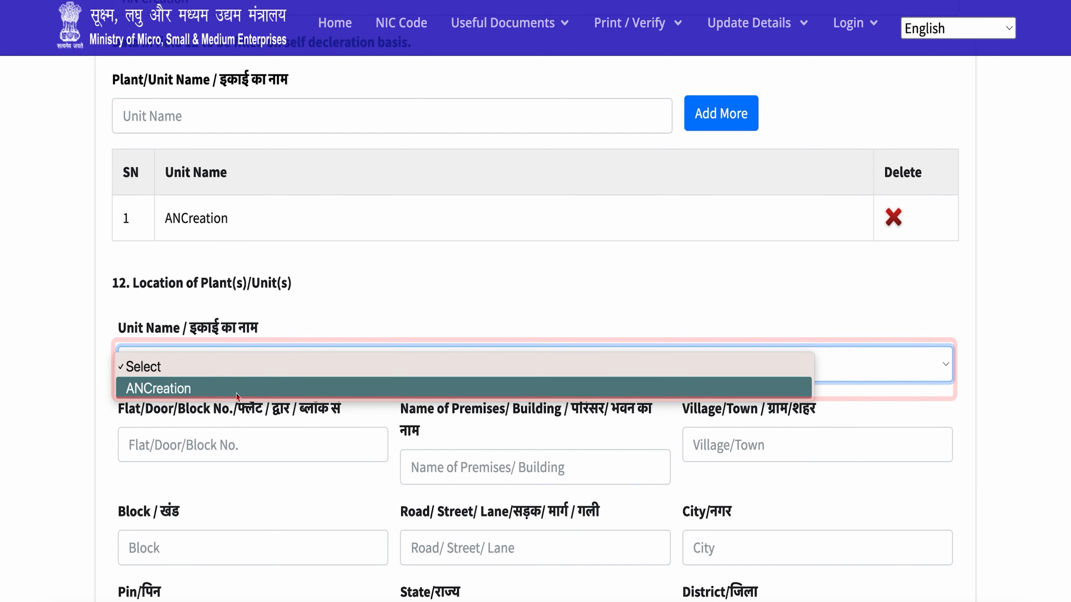
pyautogui.scroll(-3, 452, 430)
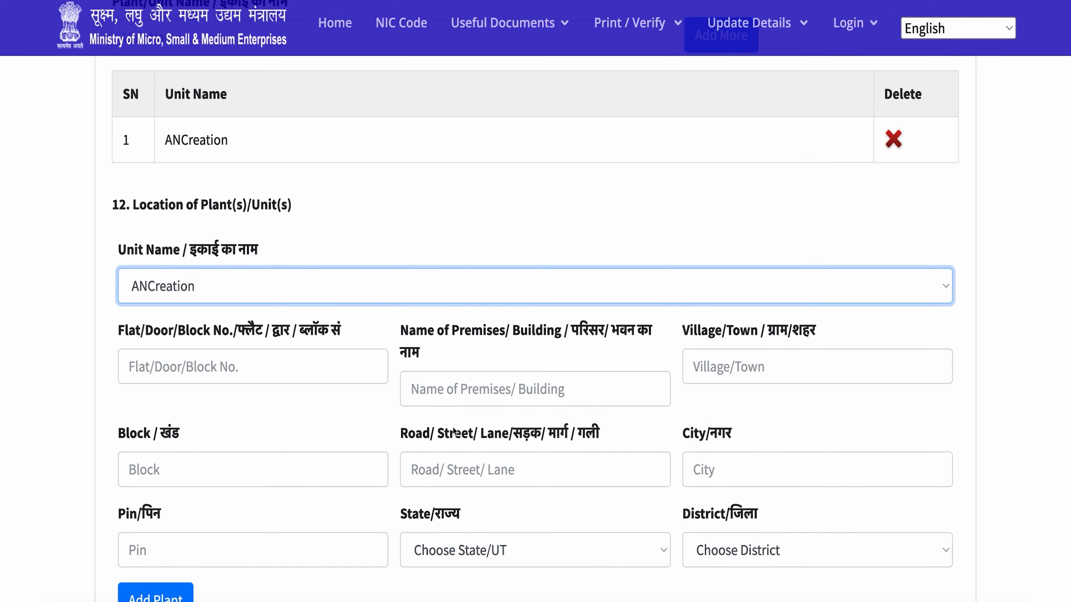
pyautogui.click(282, 336)
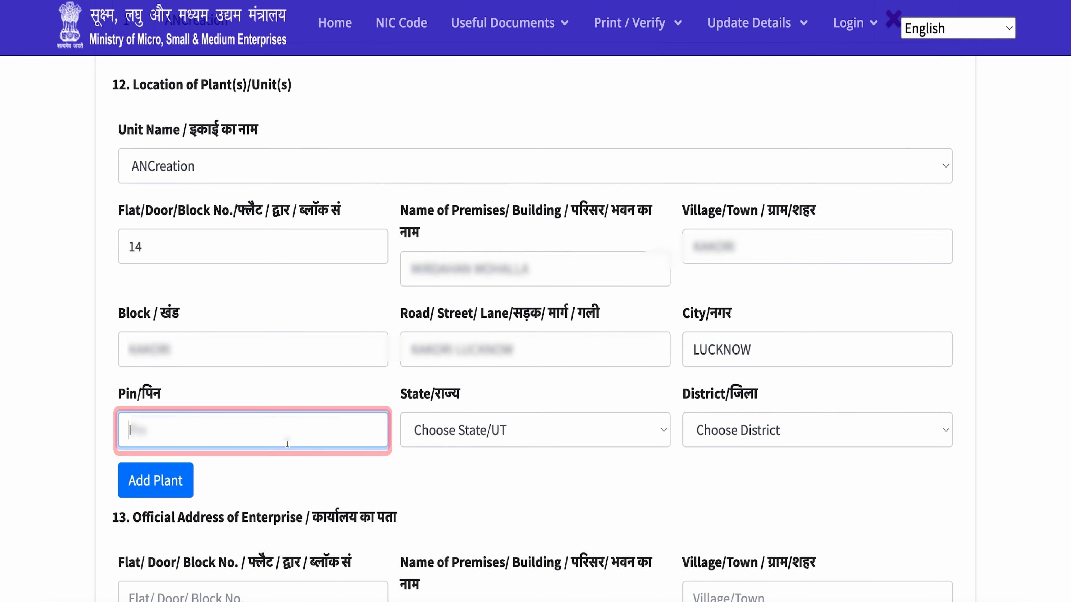
pyautogui.write('227107')
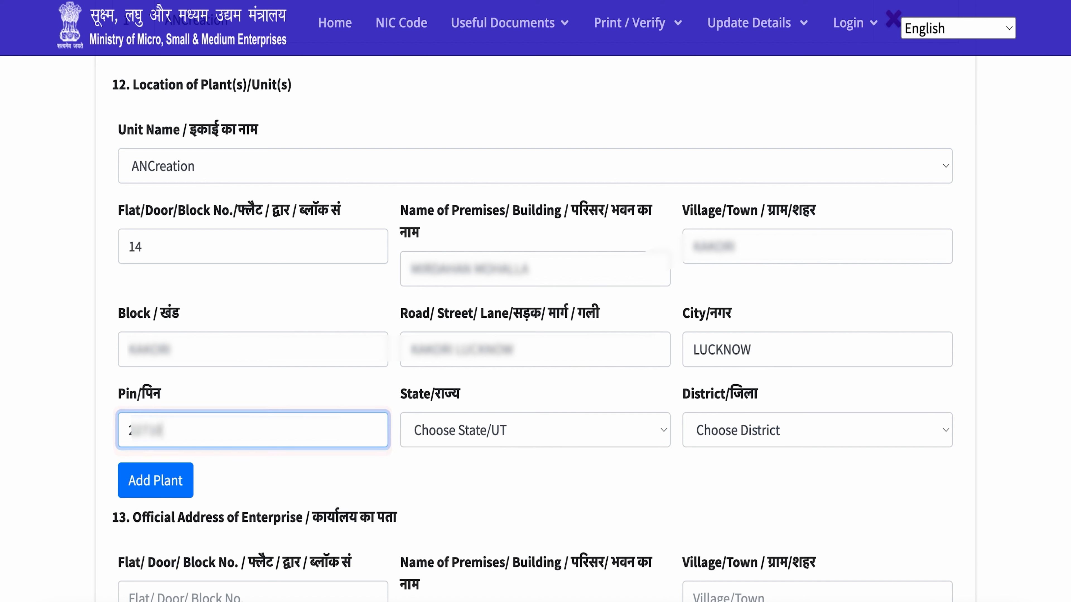
# - Set state Uttar Pradesh and district Lucknow, then add the location as plant 1
pyautogui.click(558, 441)
pyautogui.click(817, 430)
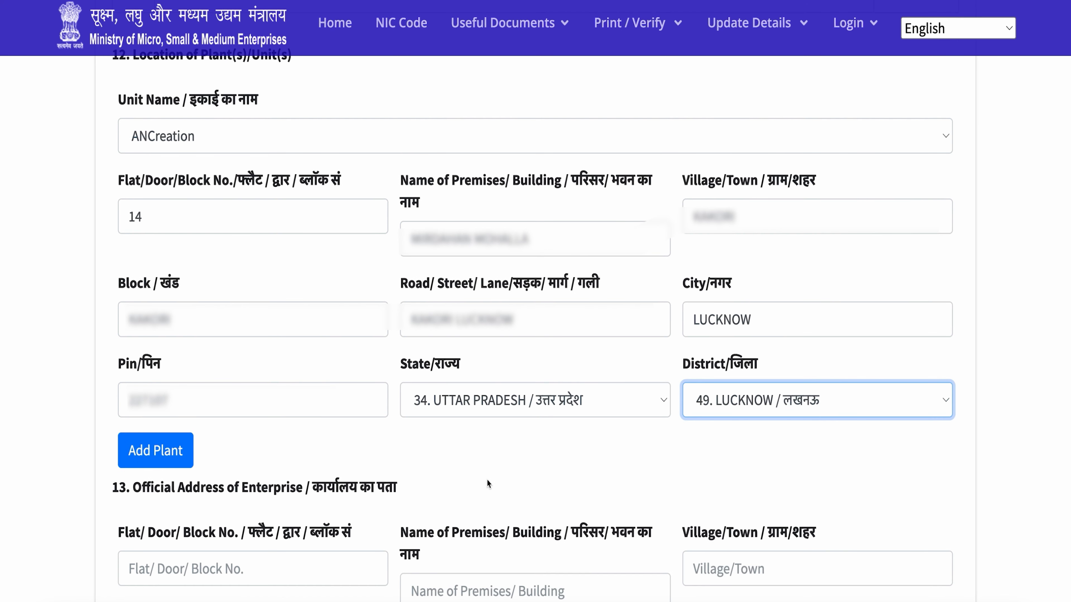
pyautogui.click(156, 459)
pyautogui.click(163, 454)
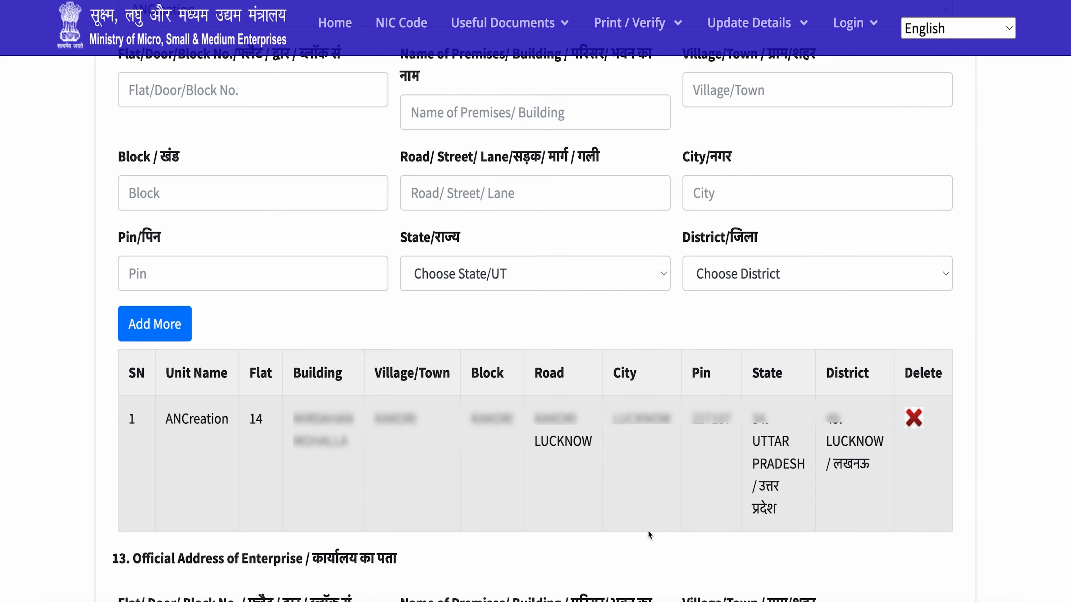
pyautogui.scroll(-6, 647, 530)
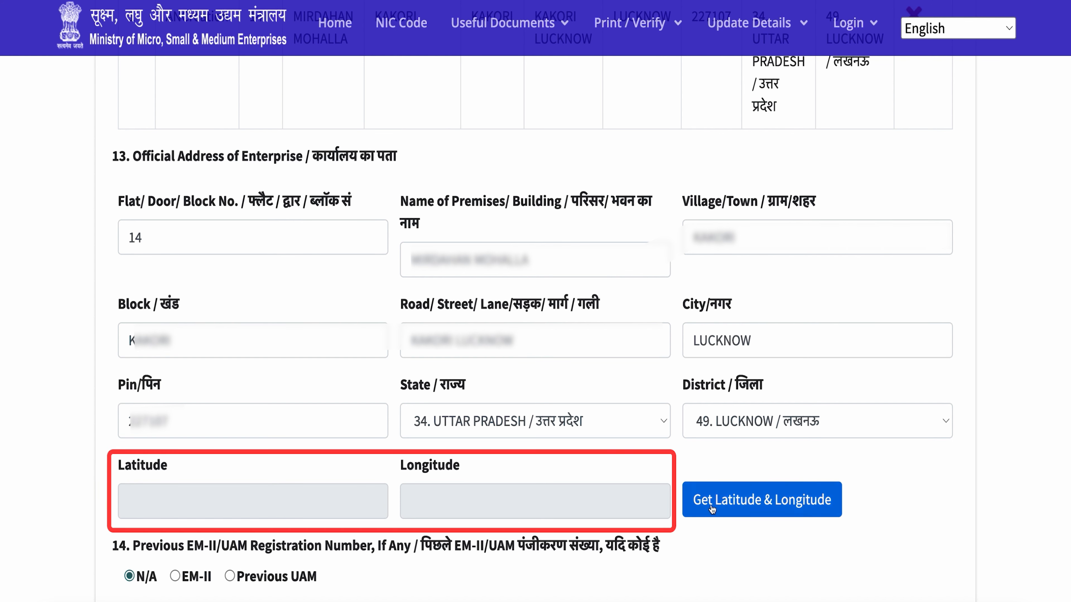
# - Open the geotagging map and zoom to find the Lucknow district boundary
pyautogui.click(746, 502)
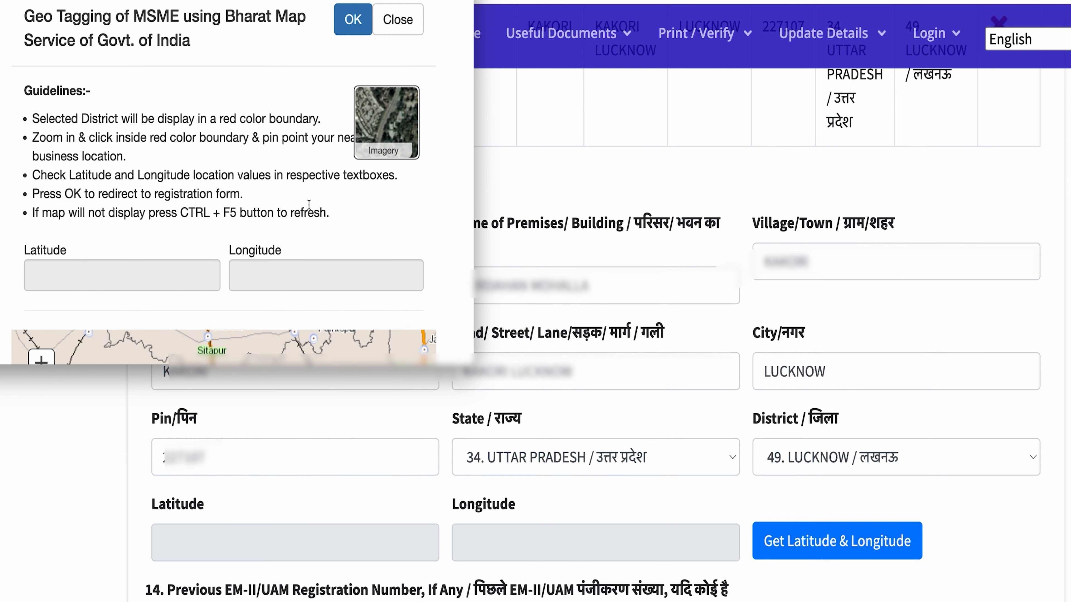
pyautogui.scroll(-3, 222, 175)
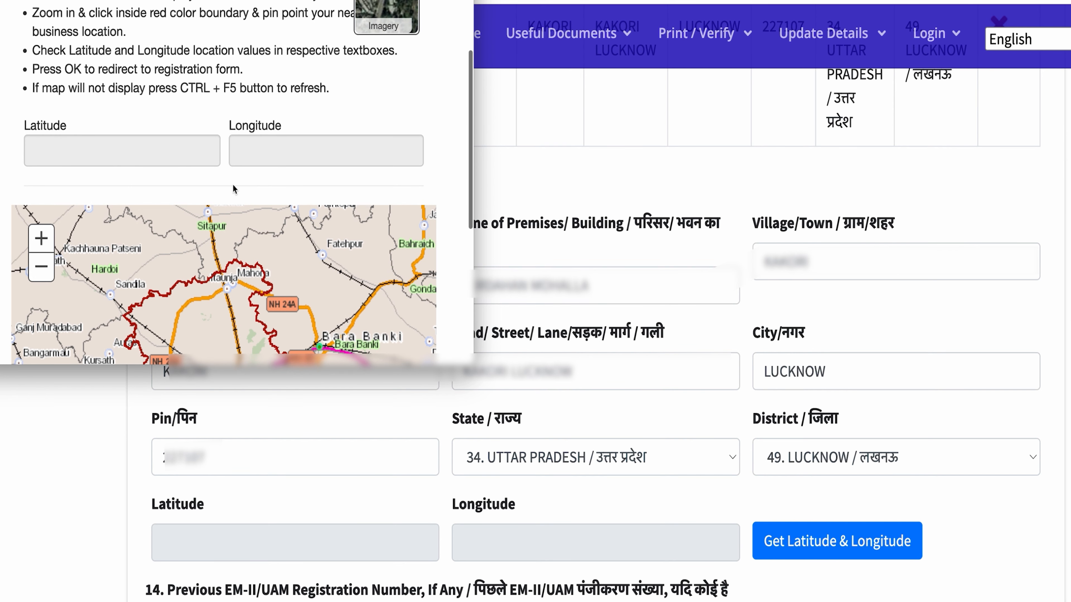
pyautogui.scroll(-2, 250, 177)
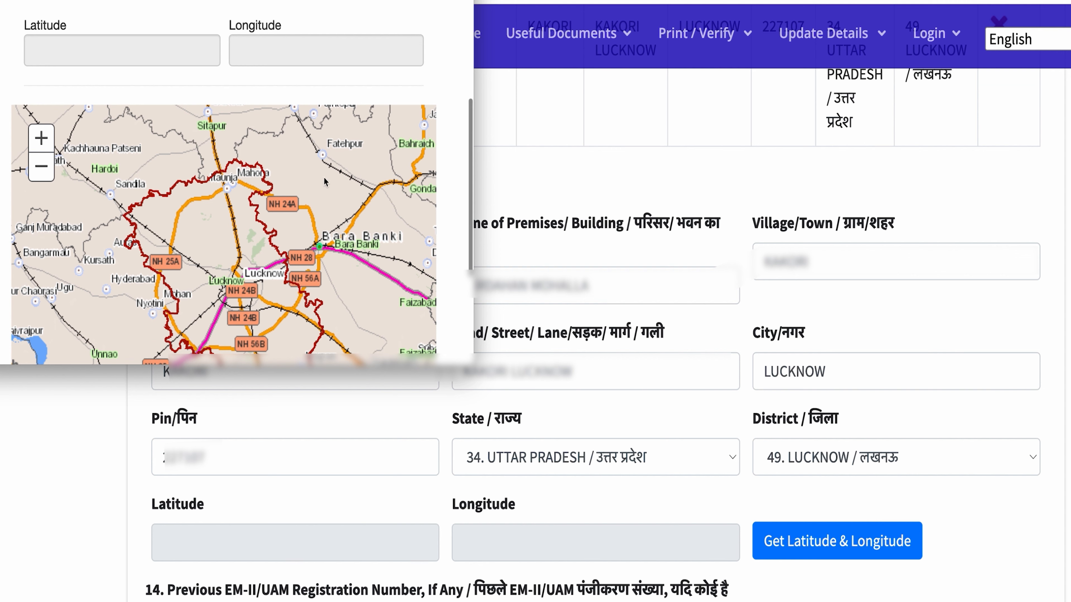
pyautogui.scroll(2, 293, 294)
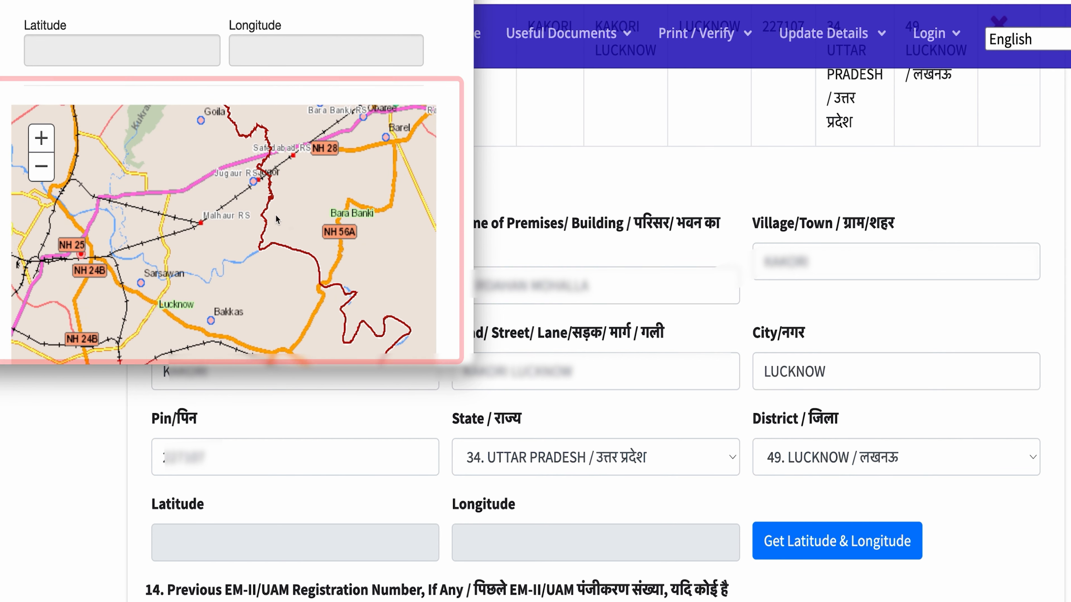
pyautogui.scroll(1, 337, 220)
pyautogui.scroll(1, 336, 221)
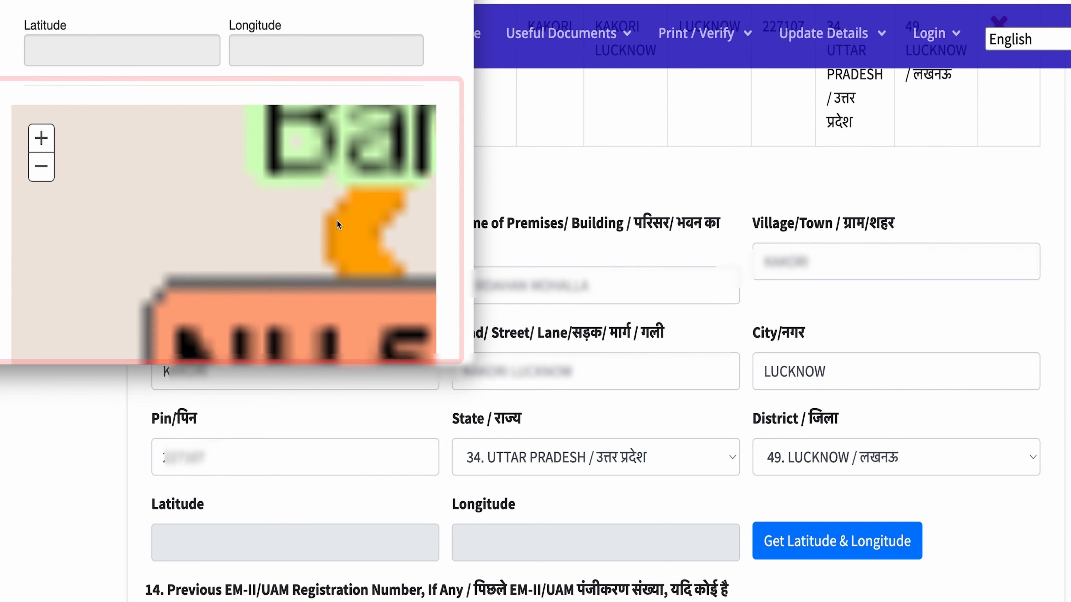
pyautogui.scroll(-2, 336, 220)
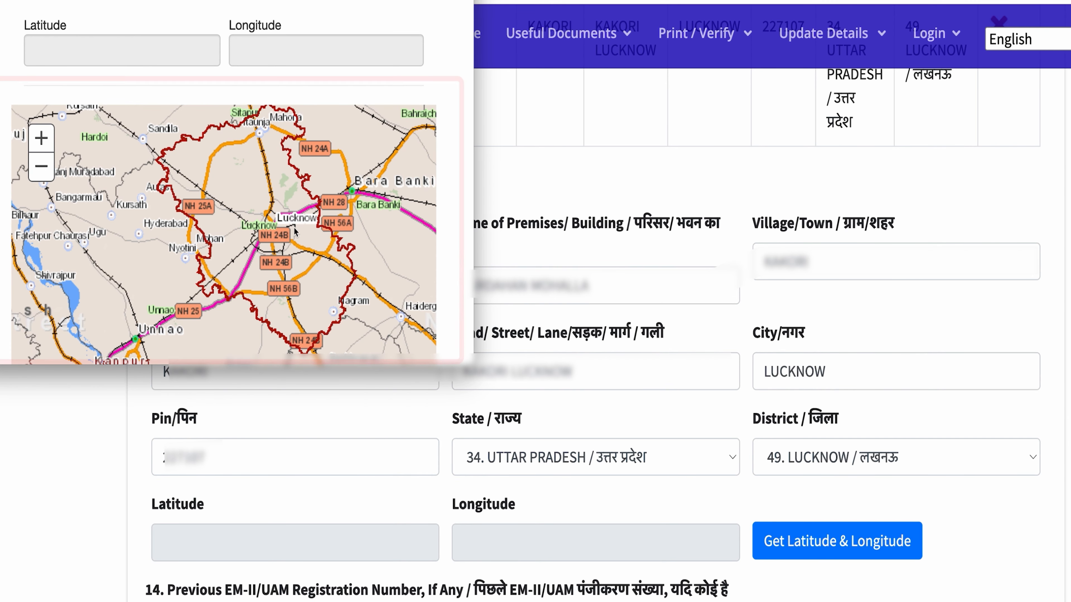
pyautogui.click(44, 177)
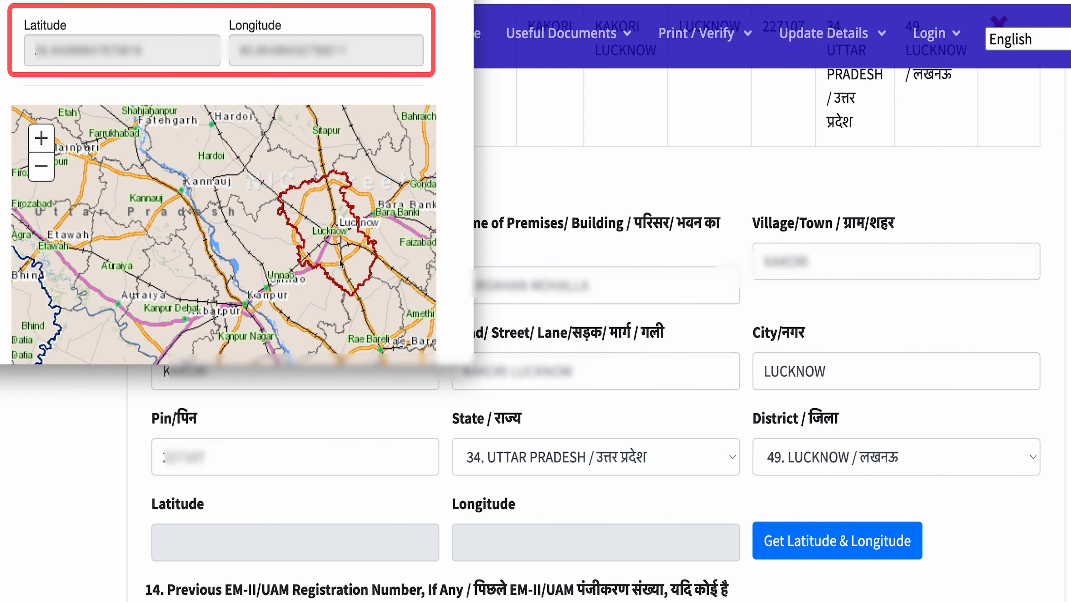
# - Drop a pin inside the Lucknow boundary and accept the latitude and longitude
pyautogui.click(340, 219)
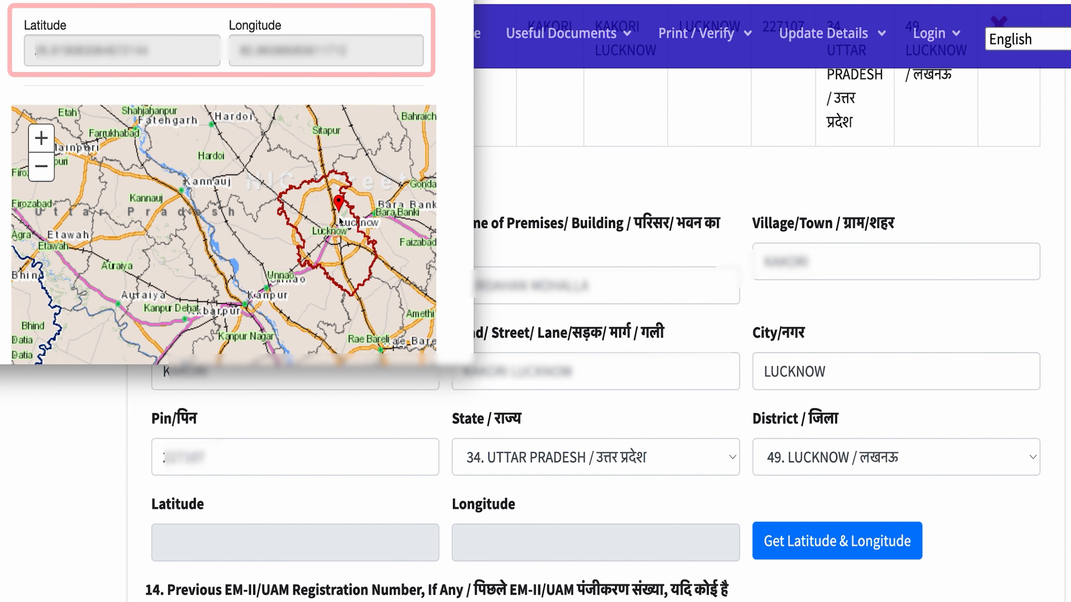
pyautogui.click(337, 207)
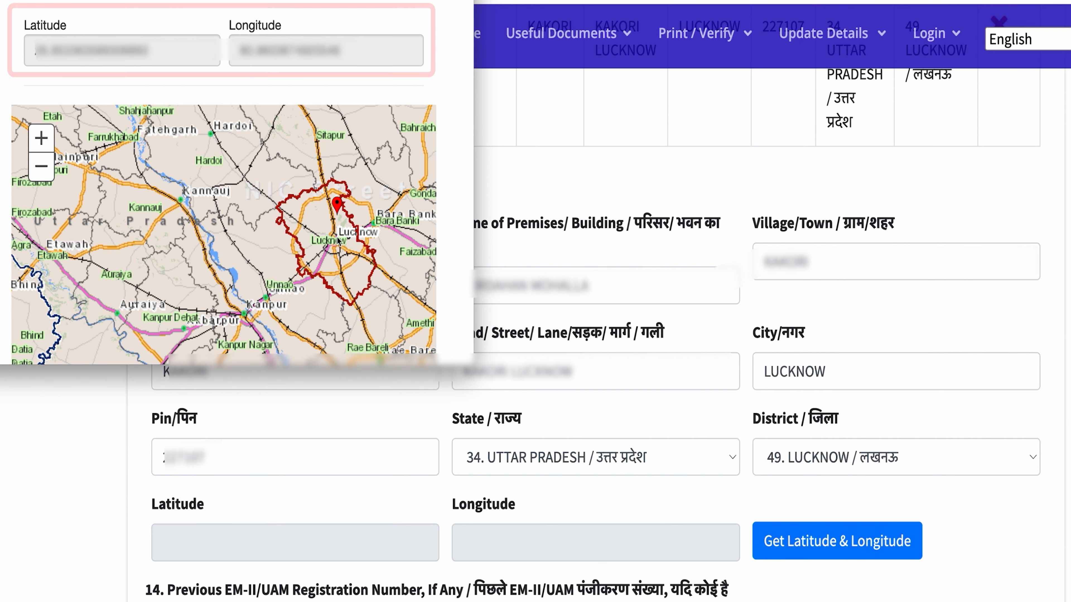
pyautogui.scroll(5, 426, 21)
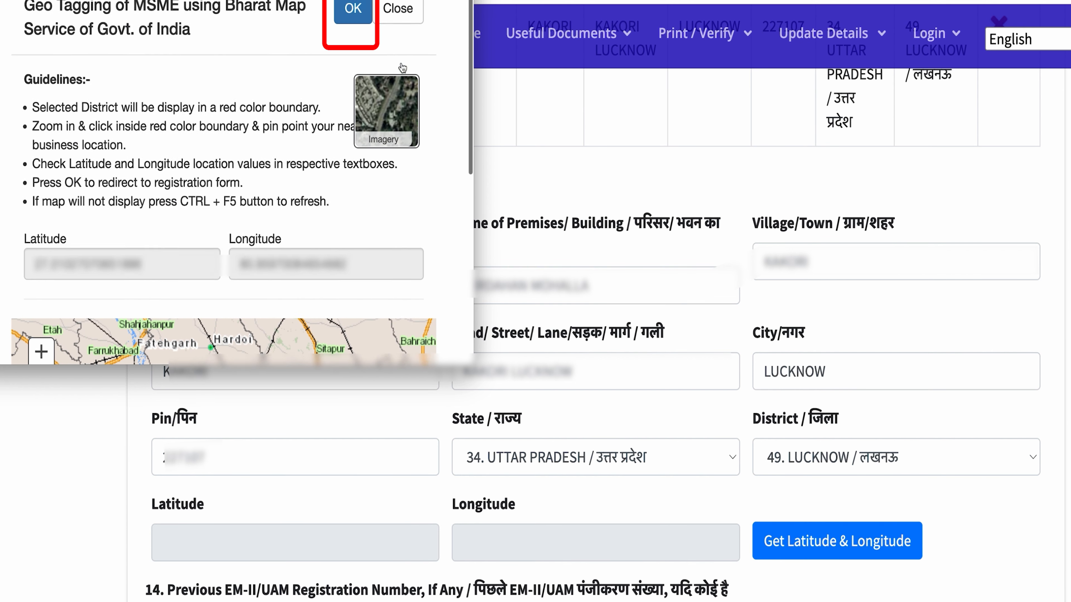
pyautogui.click(352, 20)
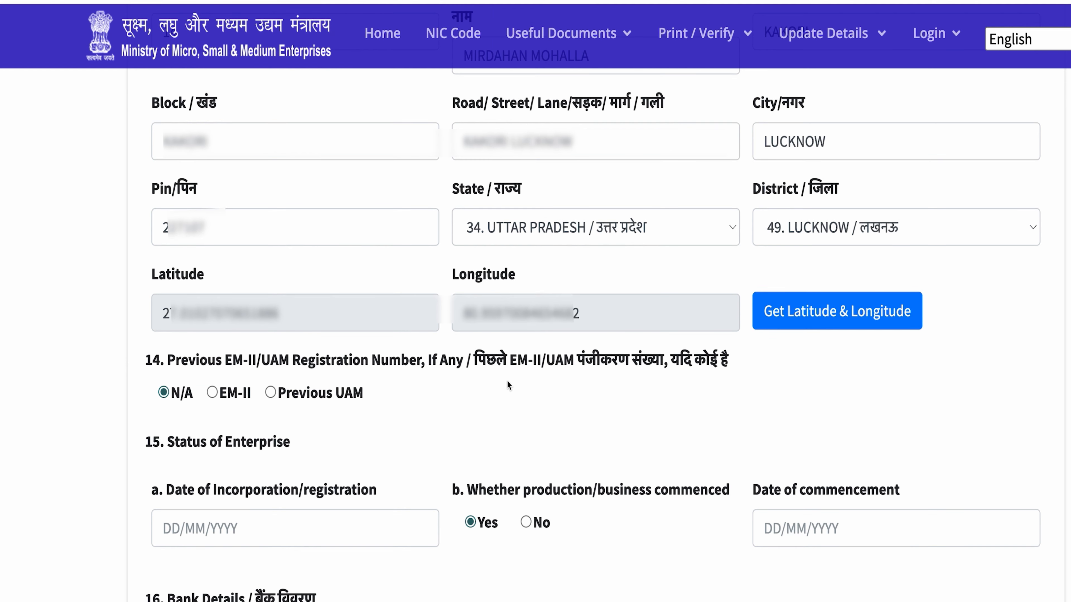
# - Set the Date of Incorporation to 01/02/2024
pyautogui.scroll(-2, 570, 389)
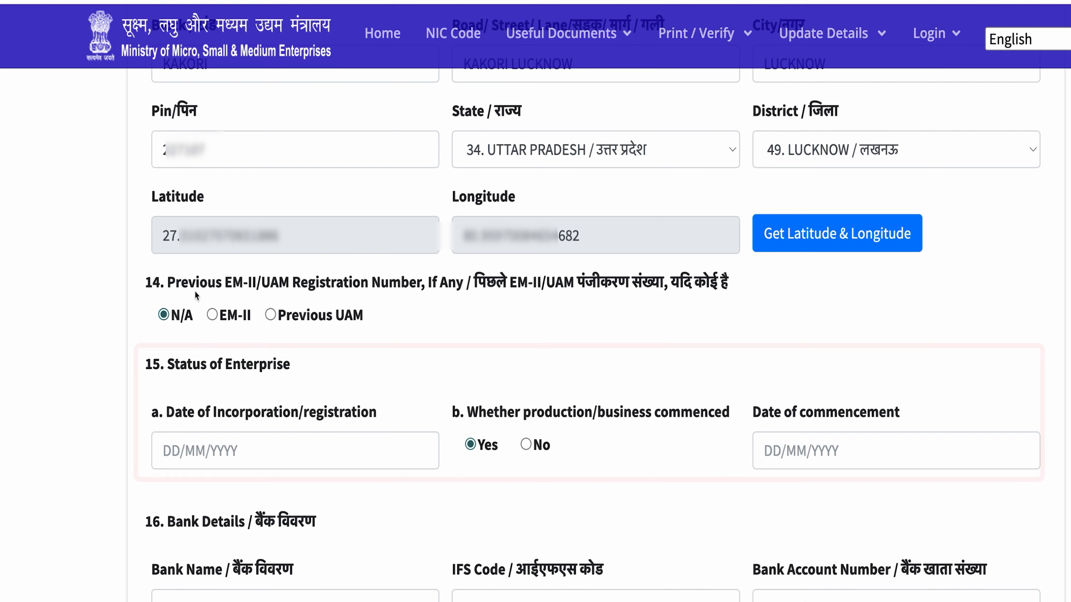
pyautogui.scroll(-1, 219, 355)
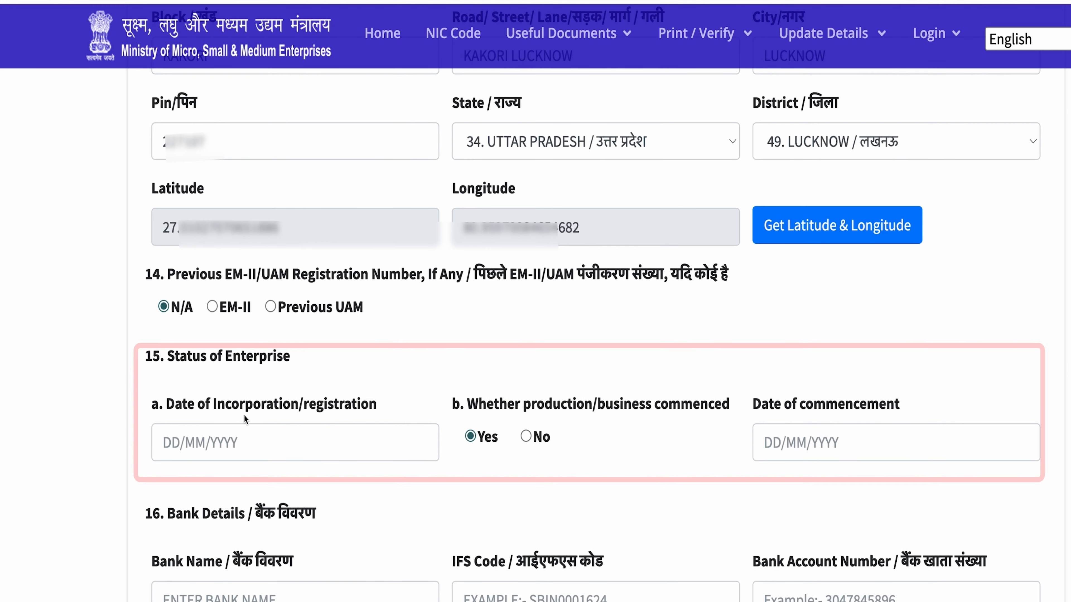
pyautogui.click(173, 449)
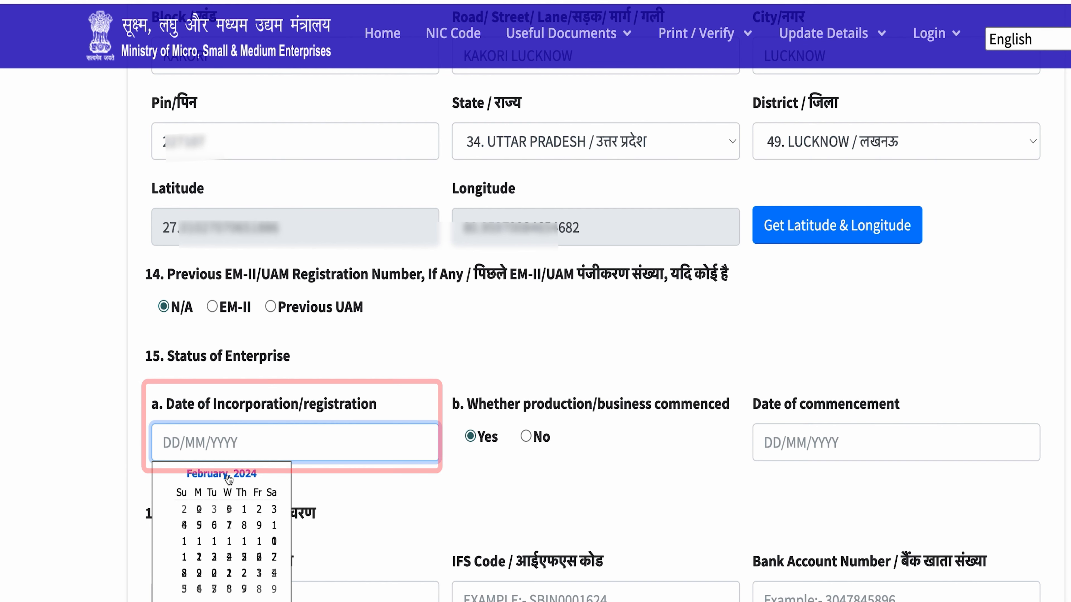
pyautogui.click(244, 510)
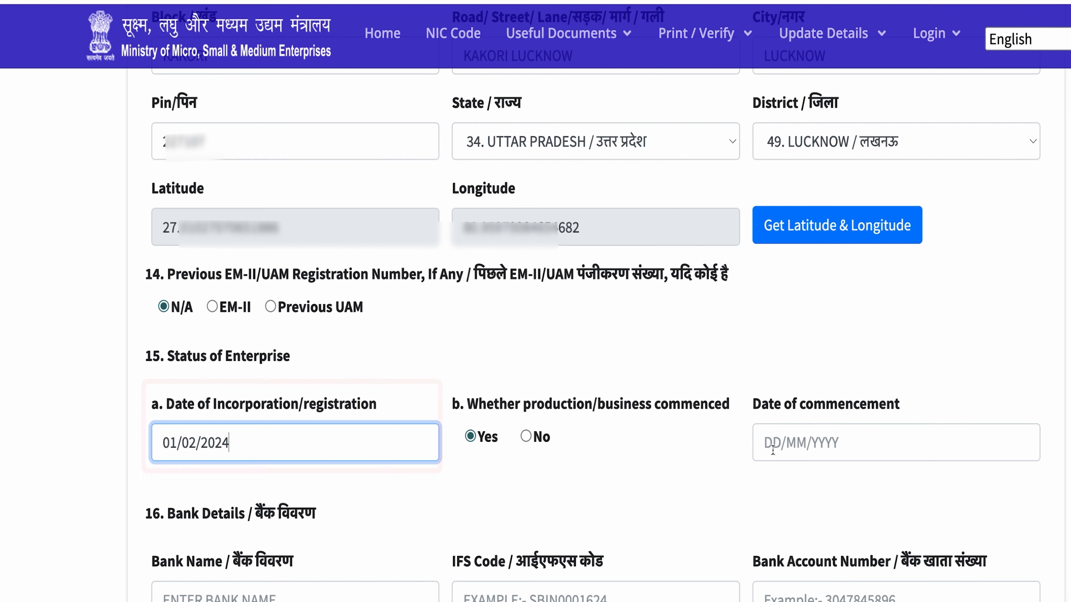
# - Set the Date of Commencement to 01/02/2024 via the calendar's month view
pyautogui.click(763, 454)
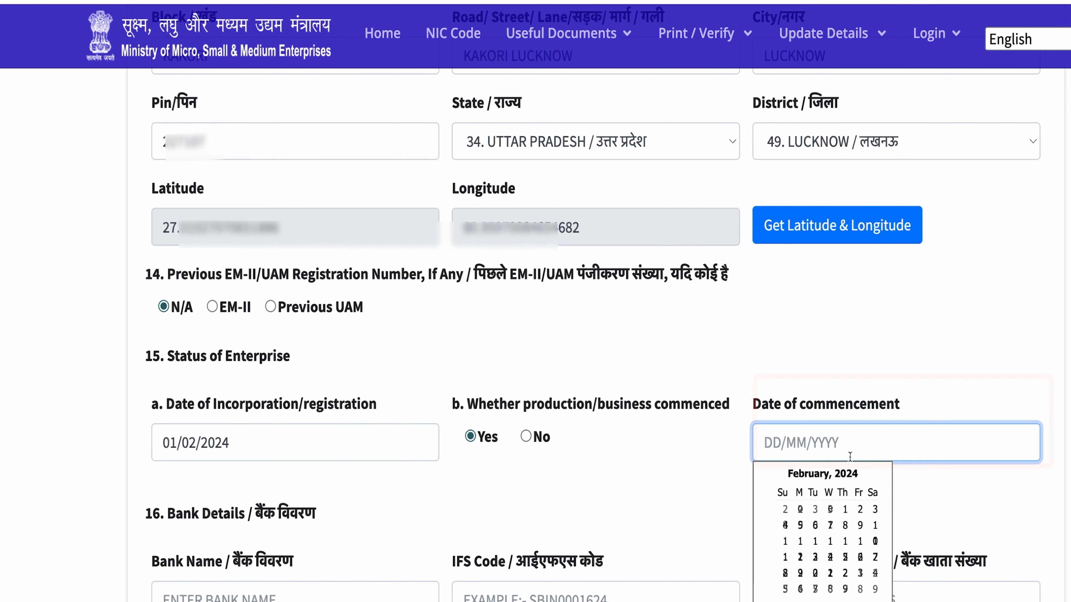
pyautogui.write('10/01/2024')
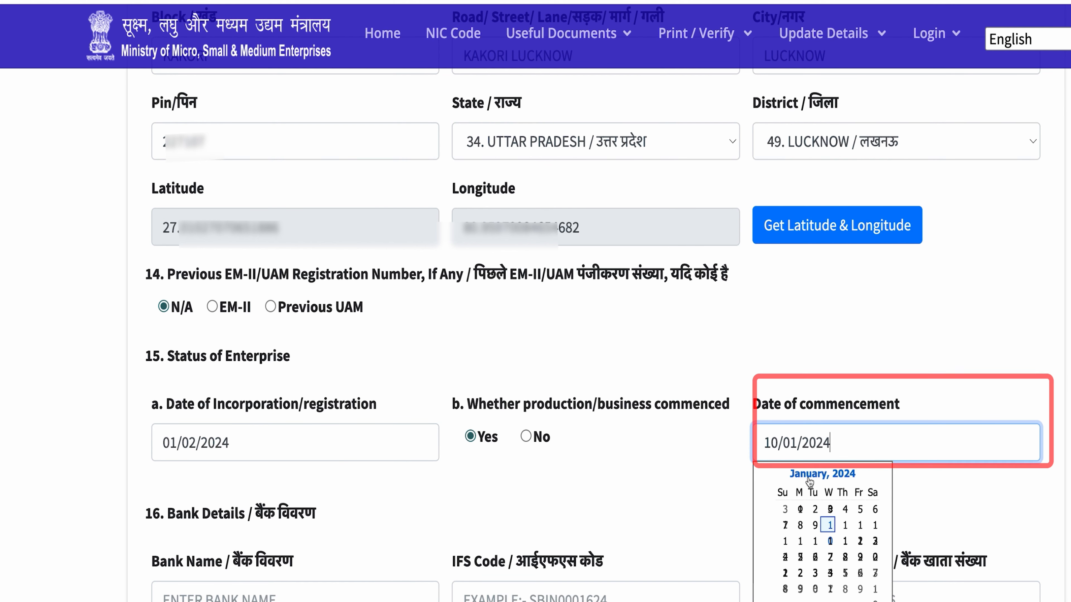
pyautogui.click(810, 482)
pyautogui.click(810, 510)
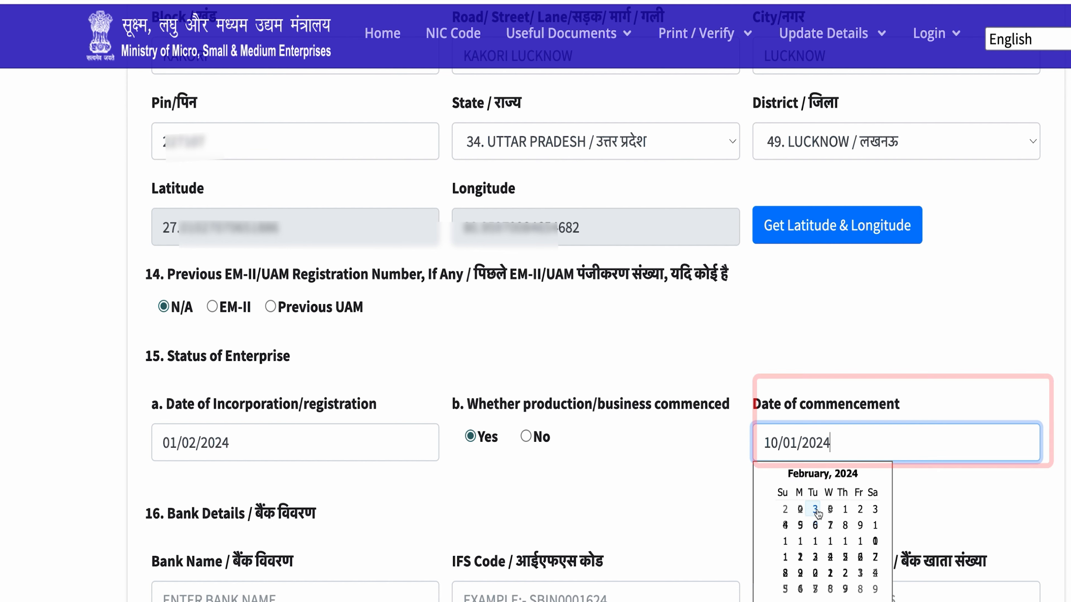
pyautogui.click(845, 510)
pyautogui.scroll(-5, 456, 459)
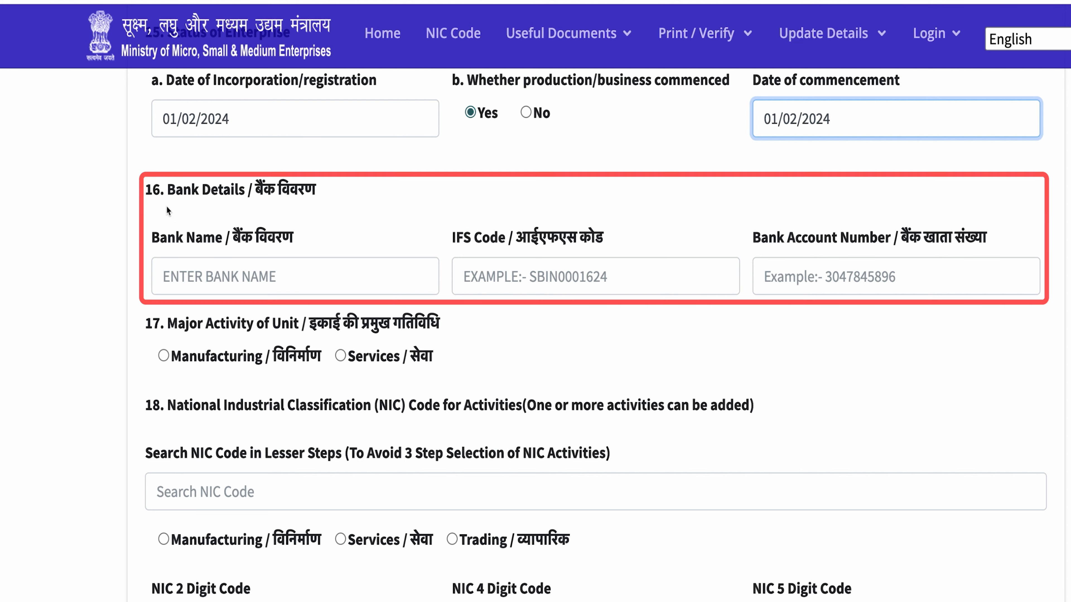
# - Enter bank name PUNJAAB NATIONNAL BANK, a PUNB IFS code, and the account number
pyautogui.moveTo(166, 189); pyautogui.dragTo(343, 192)
pyautogui.click(346, 193)
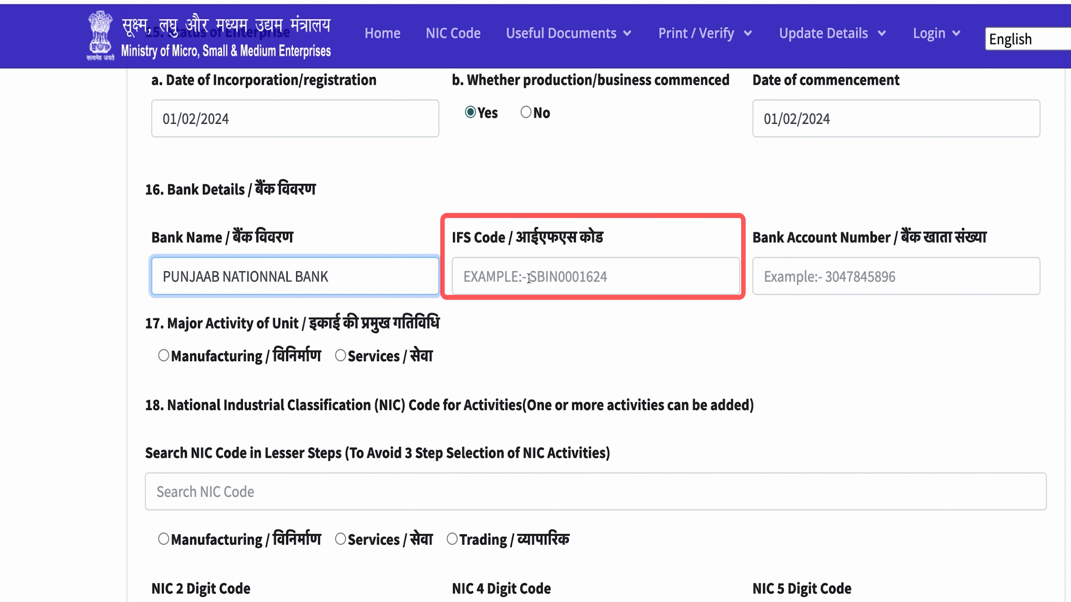
pyautogui.click(529, 279)
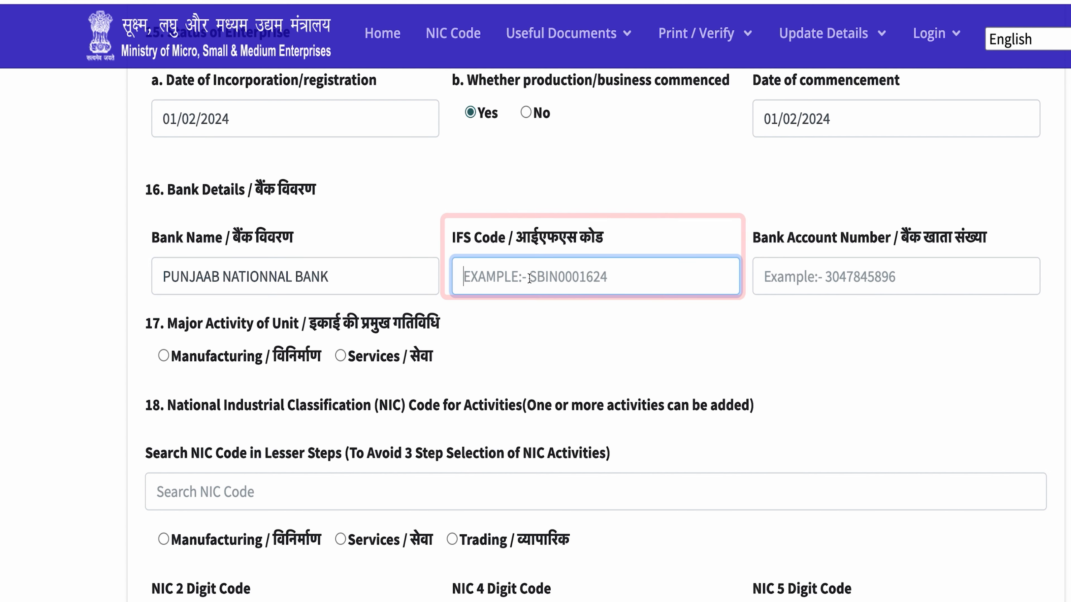
pyautogui.write('PUNB')
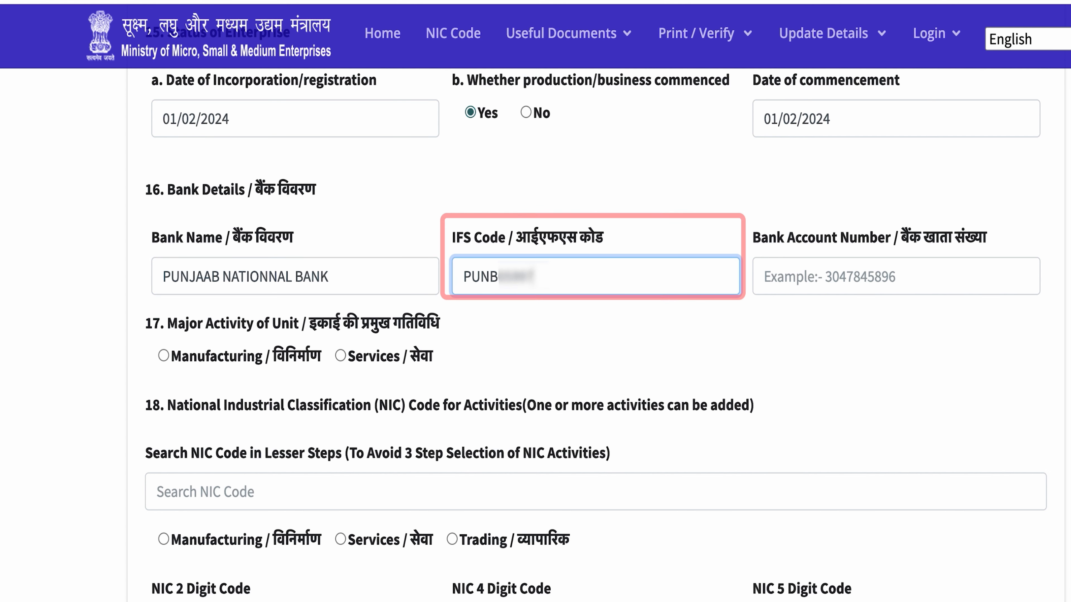
pyautogui.click(817, 281)
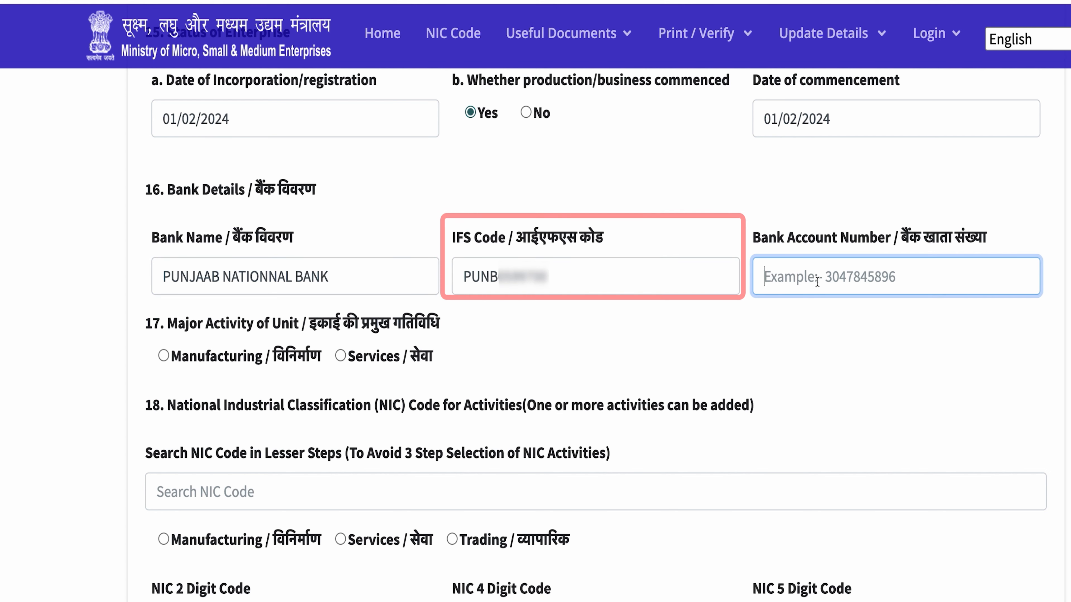
pyautogui.write('**')
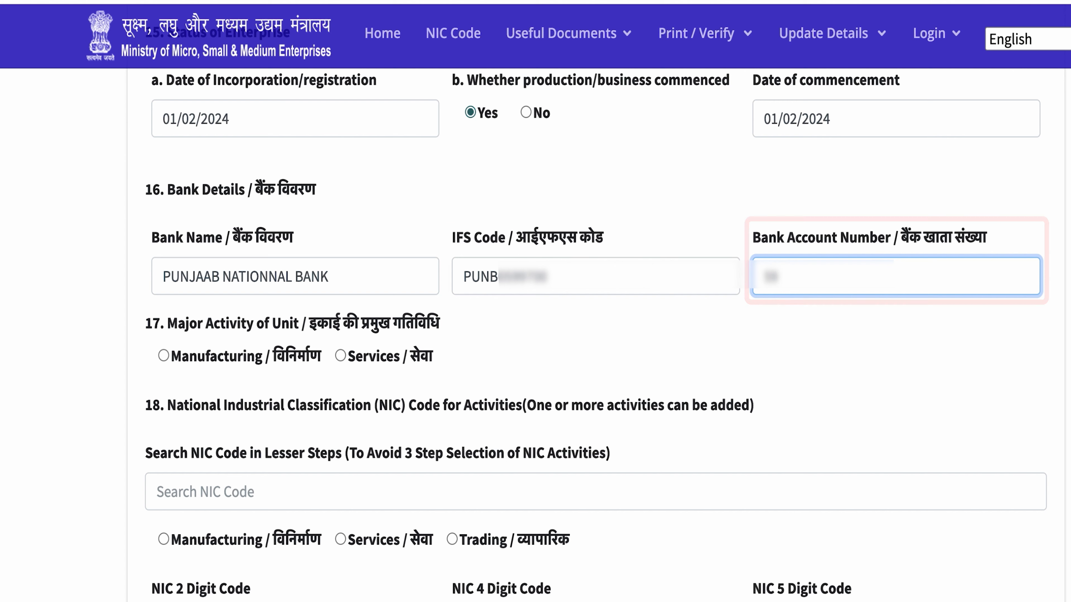
pyautogui.write('**')
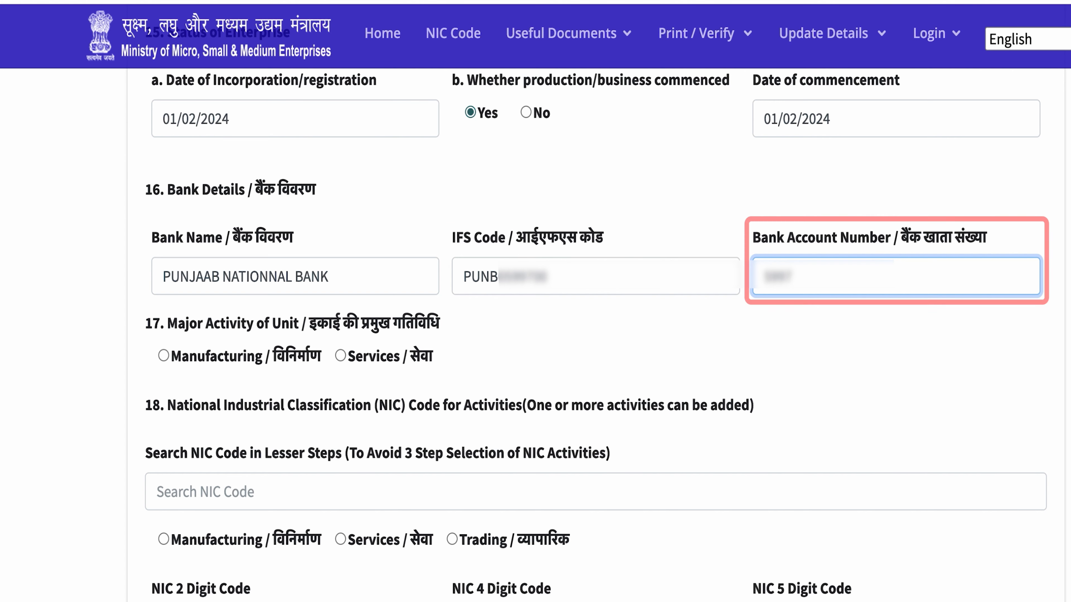
pyautogui.scroll(-1, 237, 325)
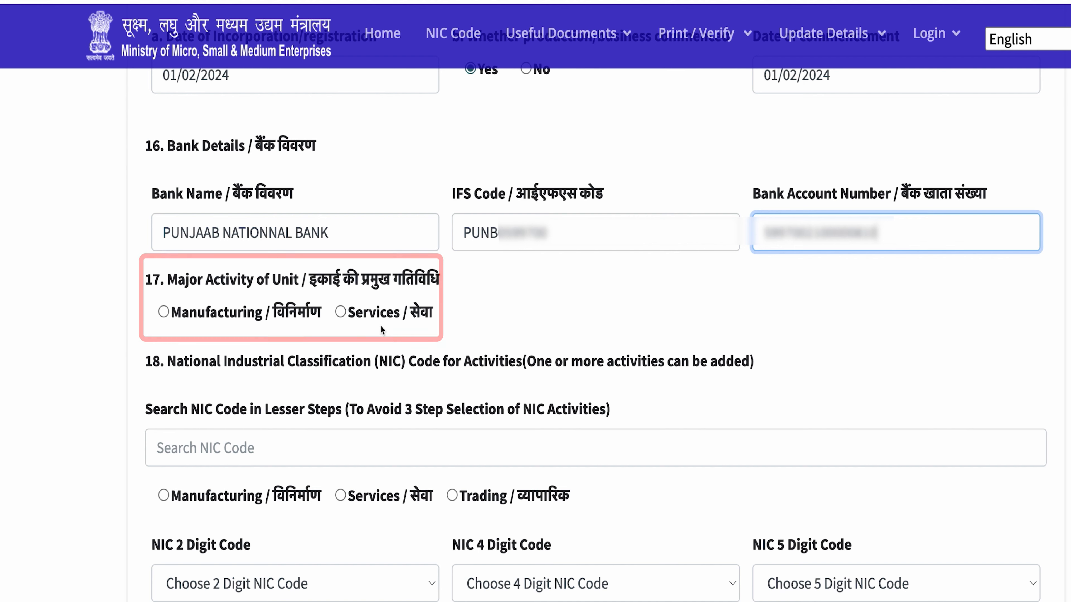
# - Choose Manufacturing as the major activity and begin searching for an NIC code
pyautogui.click(163, 312)
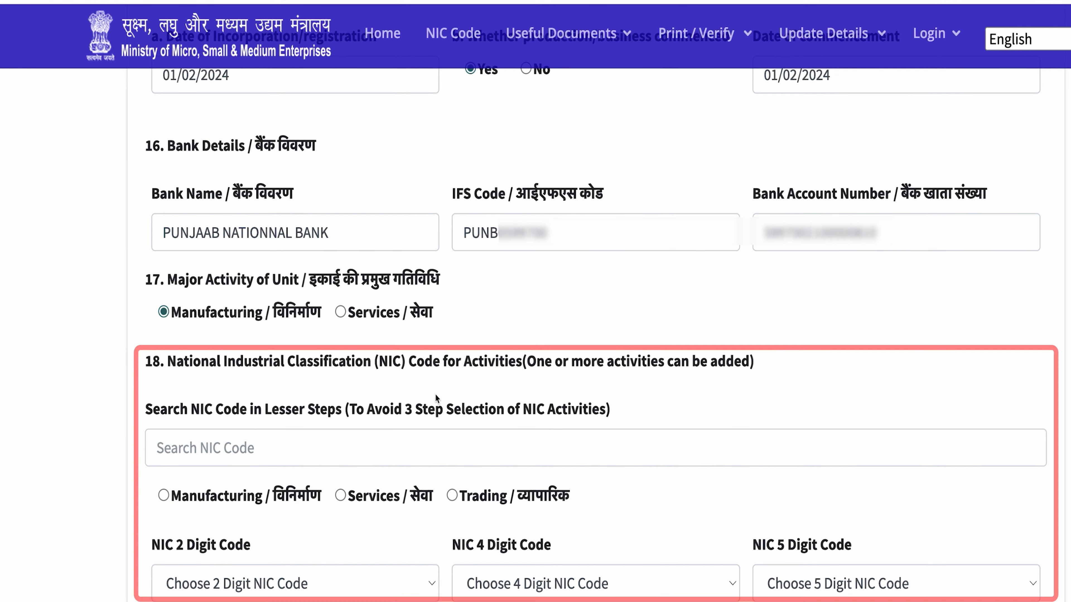
pyautogui.scroll(-2, 435, 395)
pyautogui.click(281, 364)
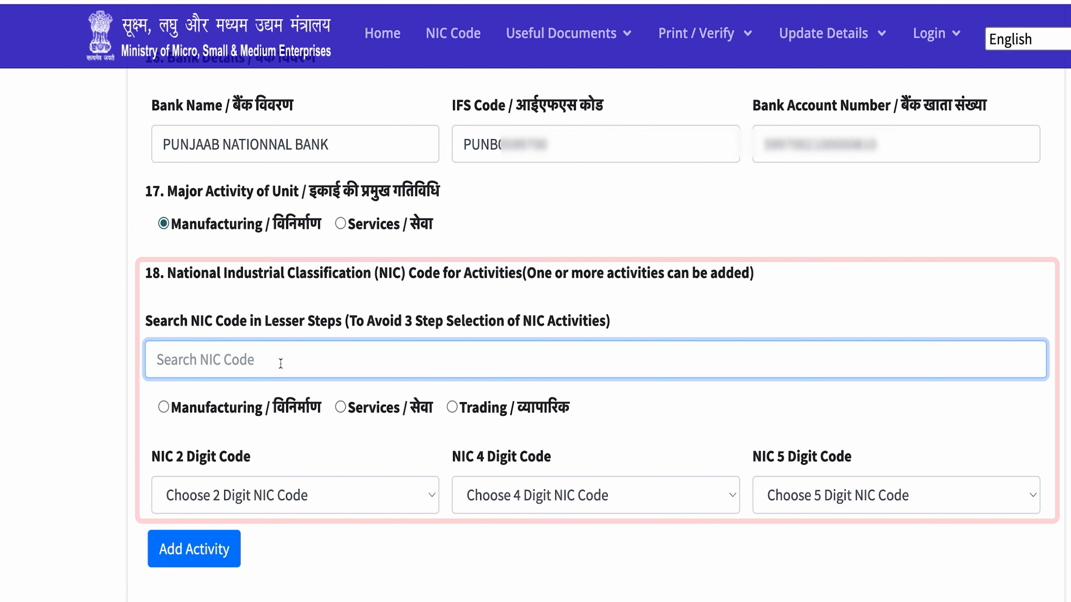
pyautogui.write('S')
pyautogui.press('BackSpace')
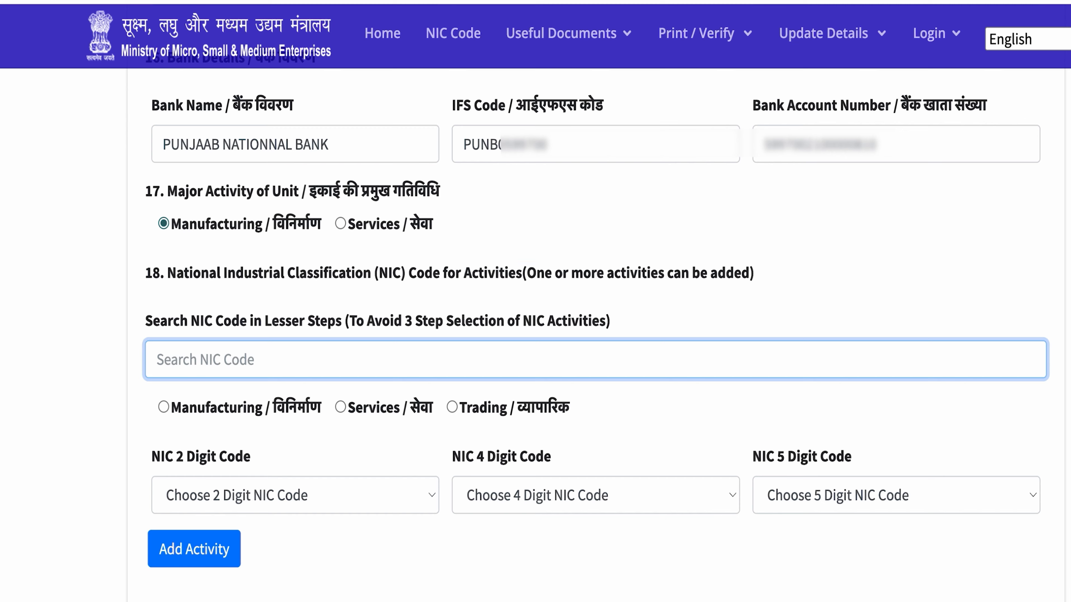
pyautogui.scroll(4, 459, 46)
# - Open the NIC code reference PDF and scroll to the Division 01 crop and fruit subclass codes
pyautogui.click(460, 38)
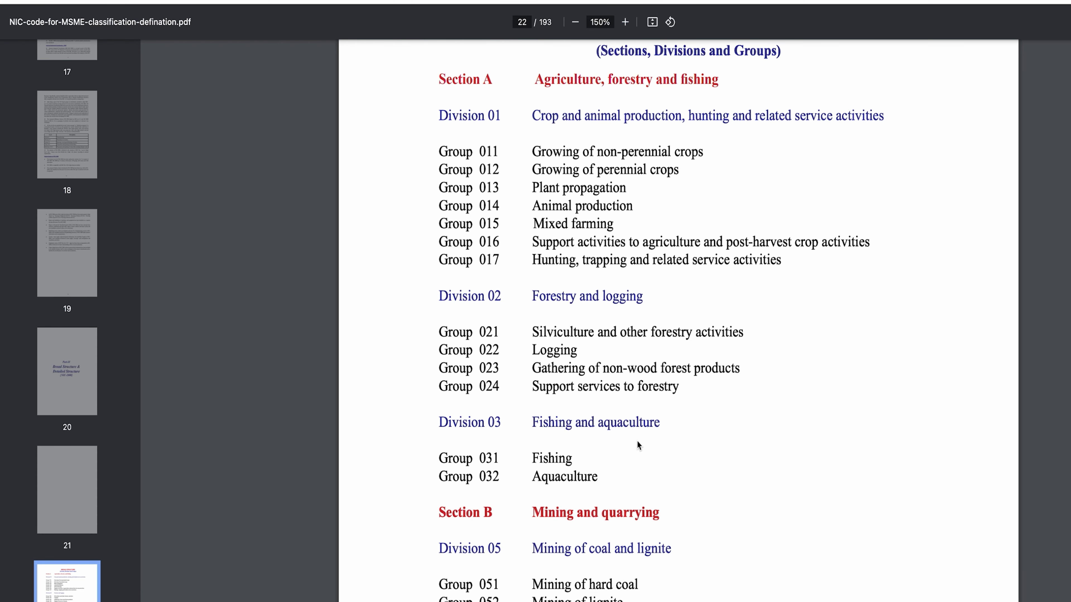
pyautogui.scroll(-5, 637, 441)
pyautogui.scroll(-5, 637, 441)
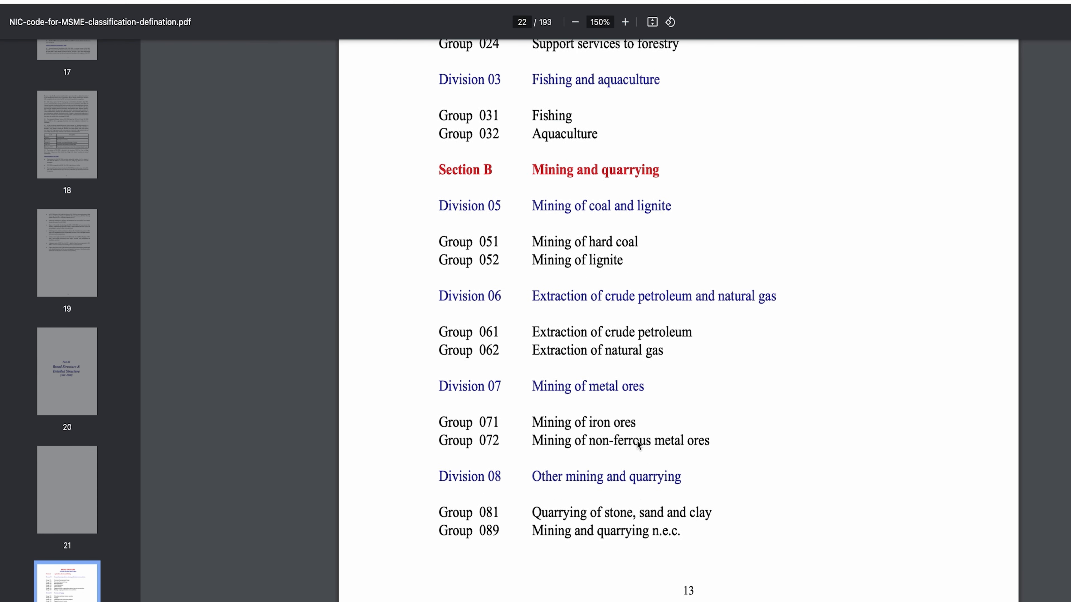
pyautogui.scroll(-8, 638, 445)
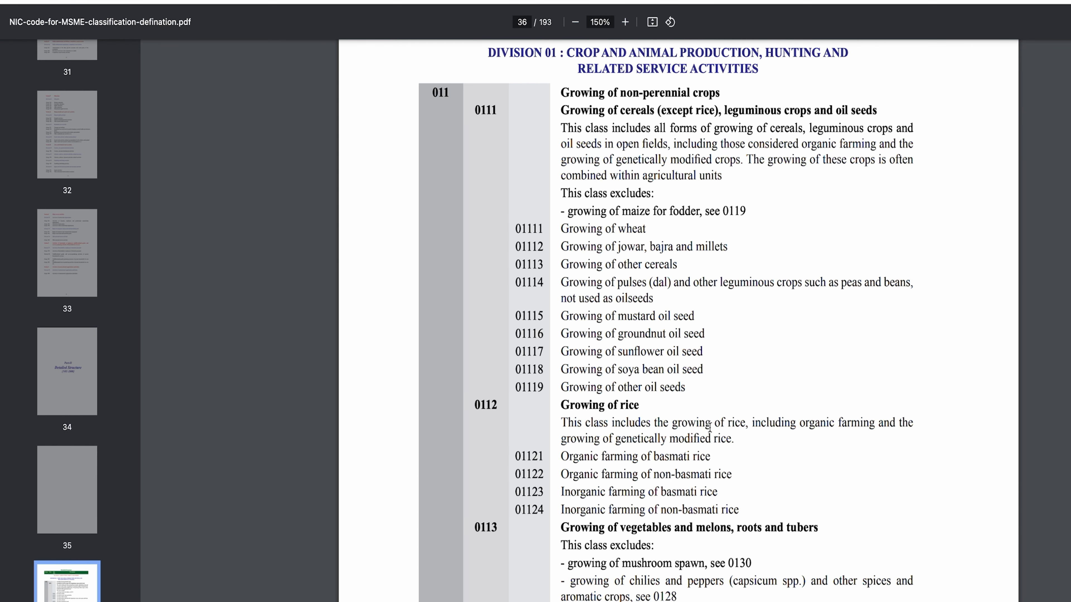
pyautogui.scroll(-15, 711, 428)
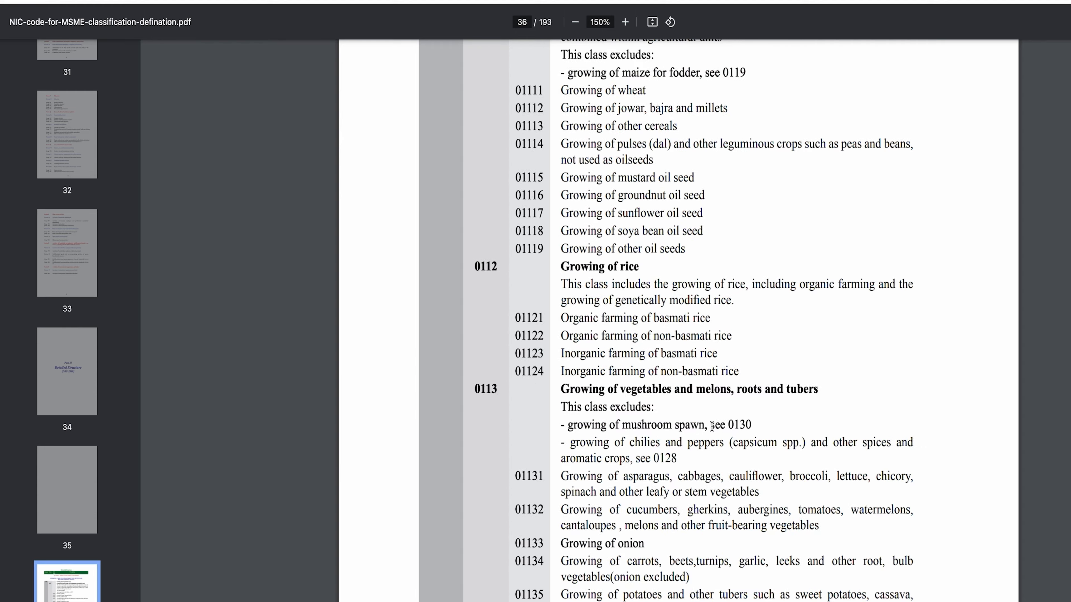
pyautogui.scroll(-1, 712, 429)
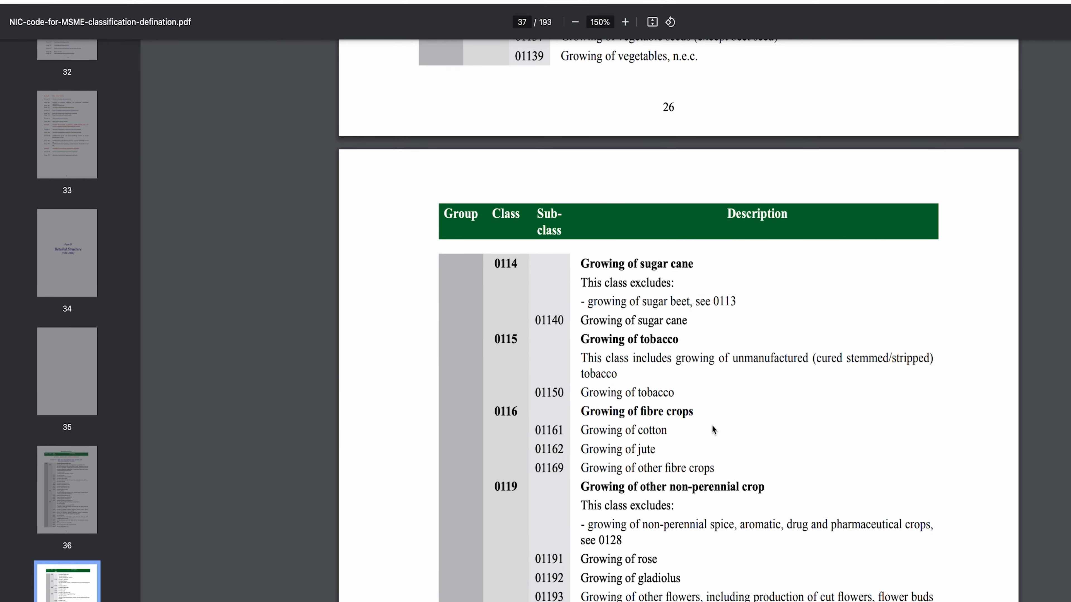
pyautogui.scroll(-20, 712, 425)
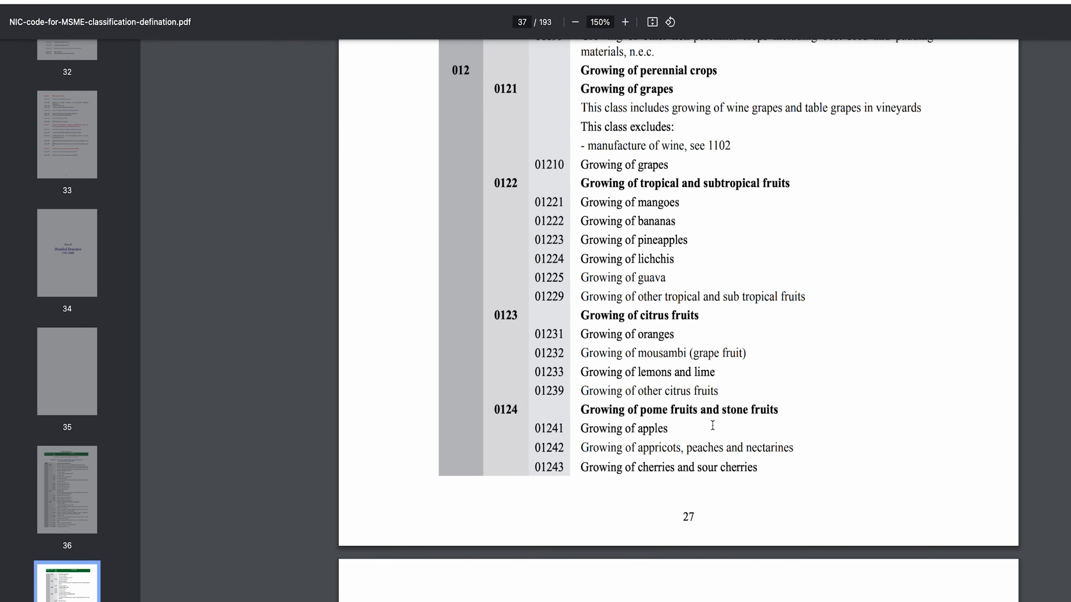
pyautogui.scroll(-15, 712, 426)
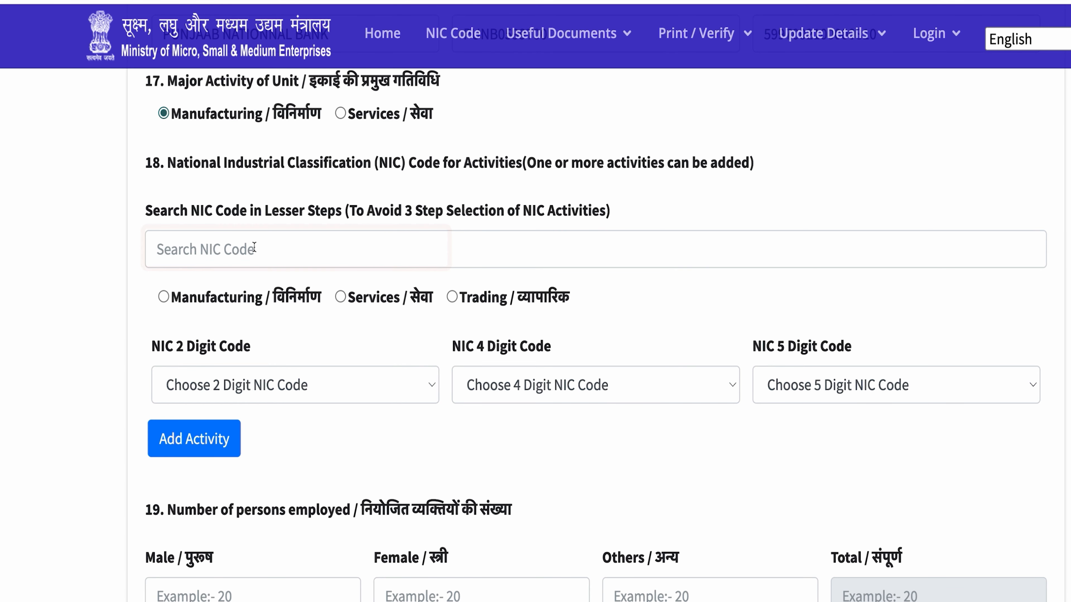
# - Choose Manufacturing as the NIC activity type
pyautogui.click(186, 379)
pyautogui.click(160, 297)
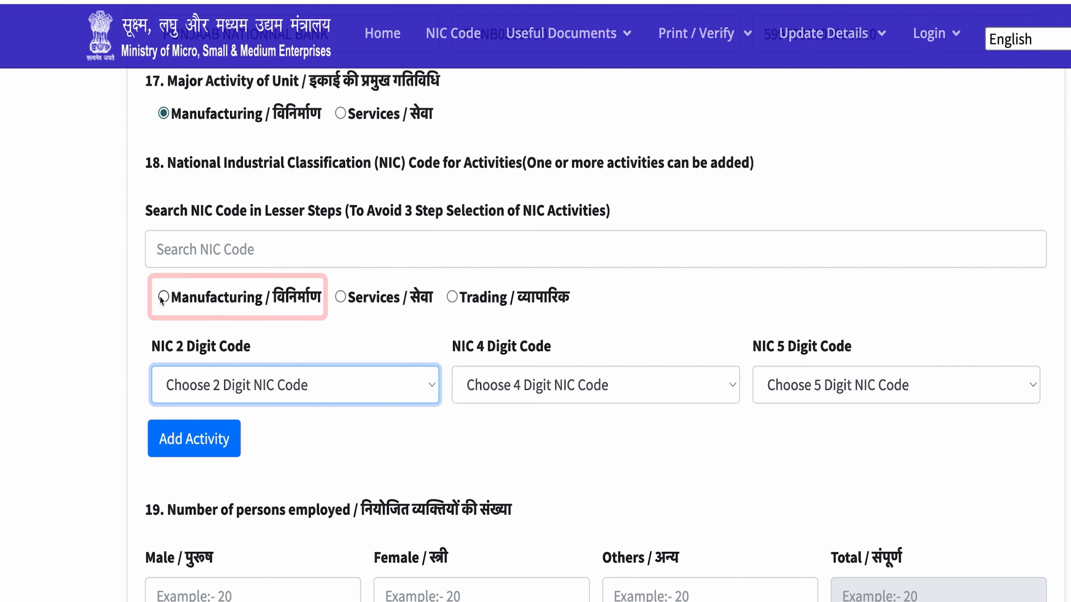
pyautogui.click(163, 298)
pyautogui.click(275, 250)
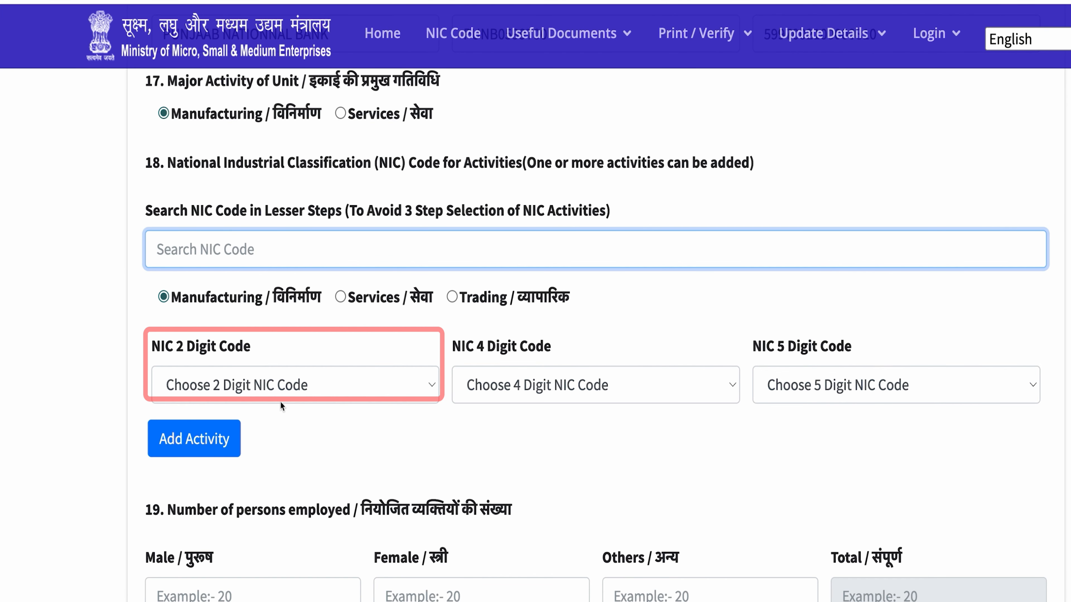
# - Pick 14-Manufacture of wearing apparel as the 2-digit NIC code
pyautogui.click(279, 393)
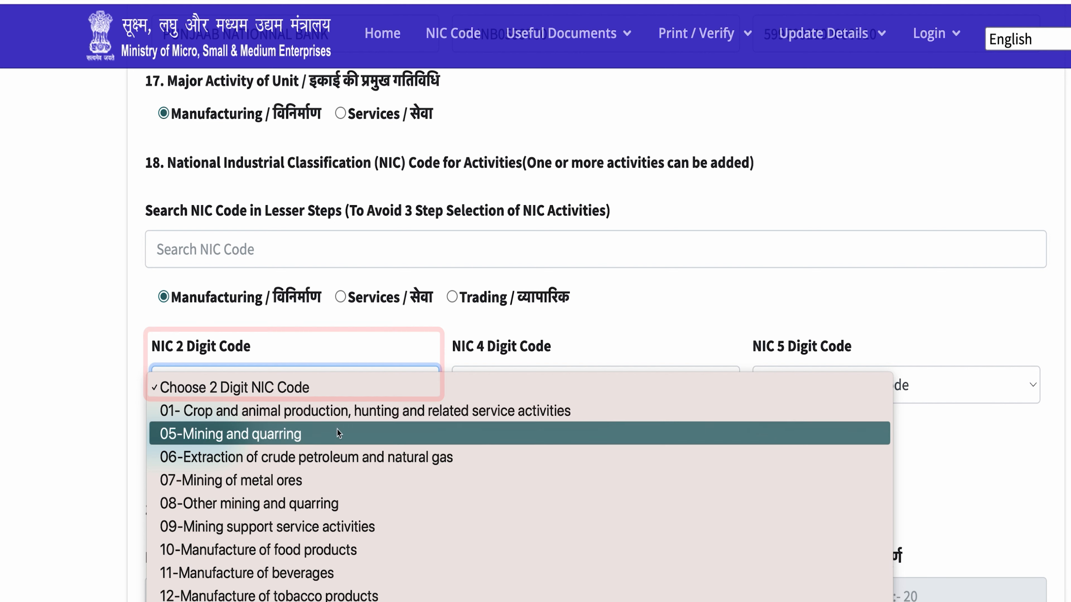
pyautogui.scroll(-2, 315, 542)
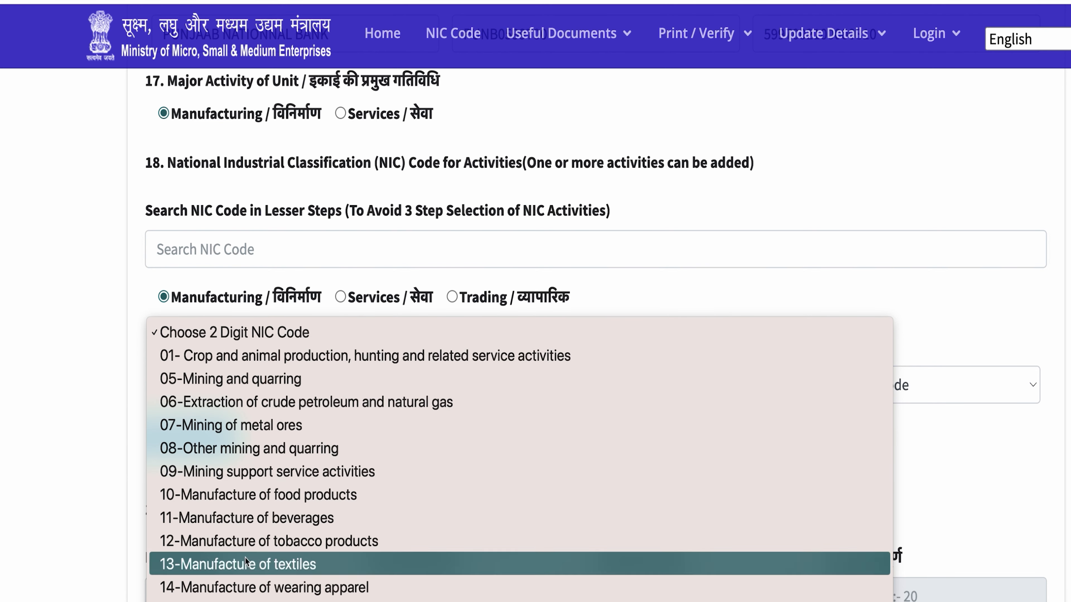
pyautogui.scroll(-4, 236, 586)
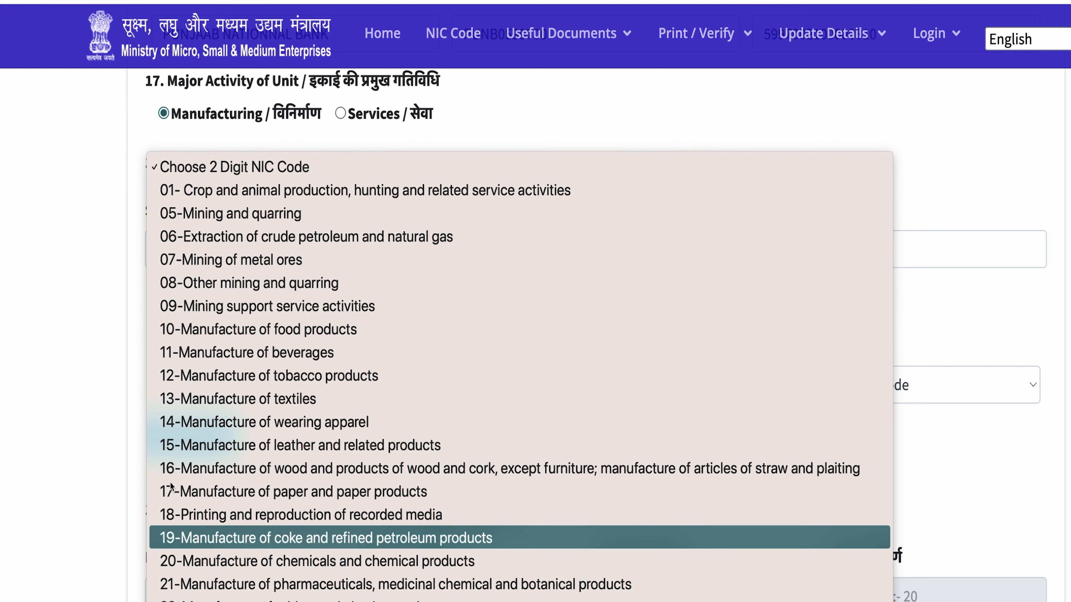
pyautogui.scroll(-5, 258, 485)
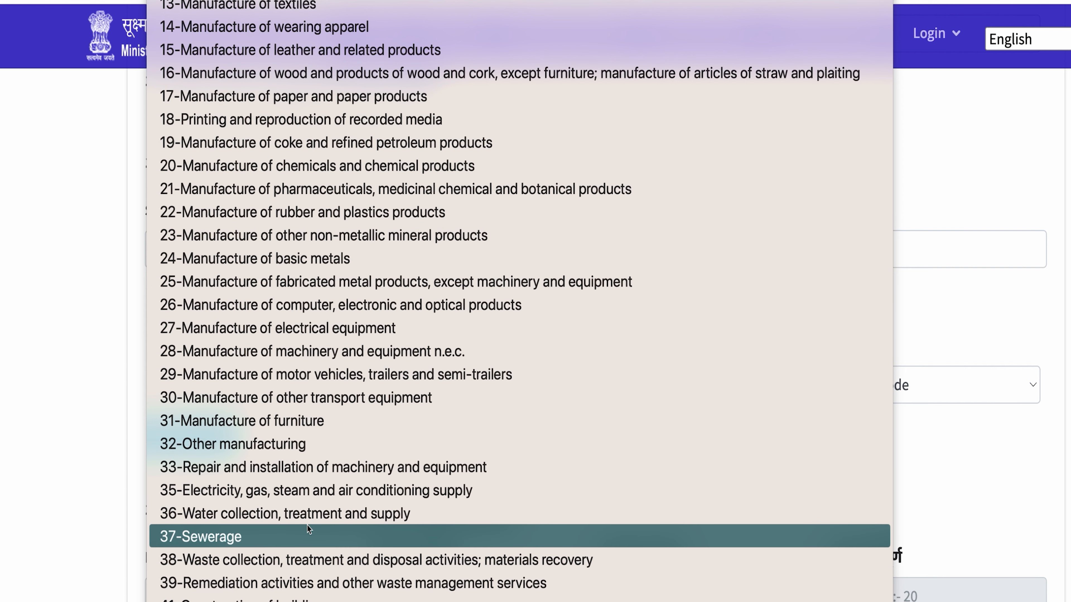
pyautogui.scroll(10, 309, 529)
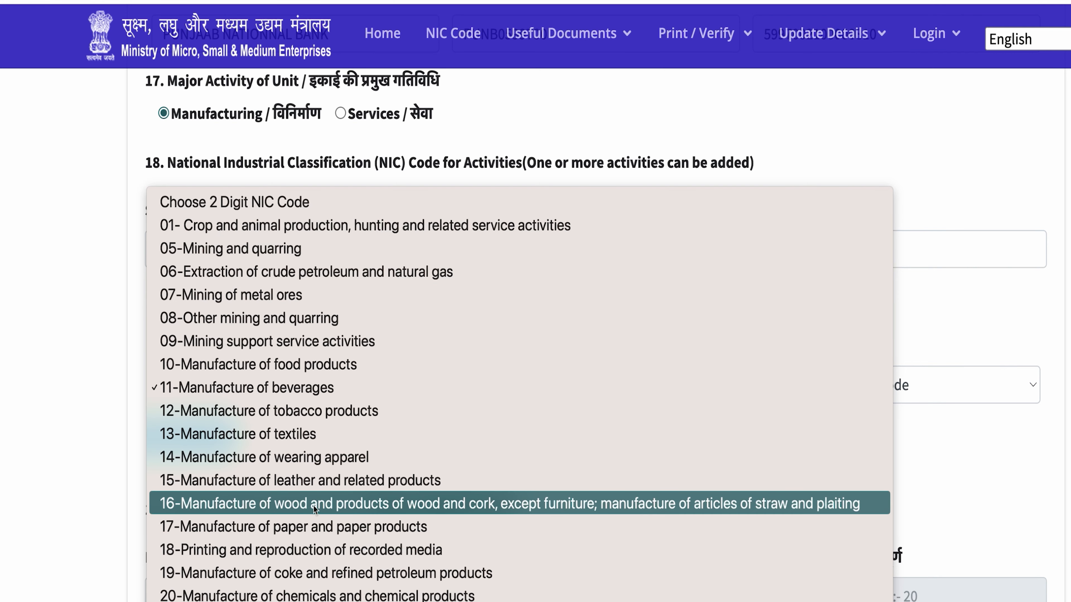
pyautogui.click(311, 463)
# - Pick 1420 articles of fur and 14109 wearing apparel n.e.c., then add the activity
pyautogui.click(648, 385)
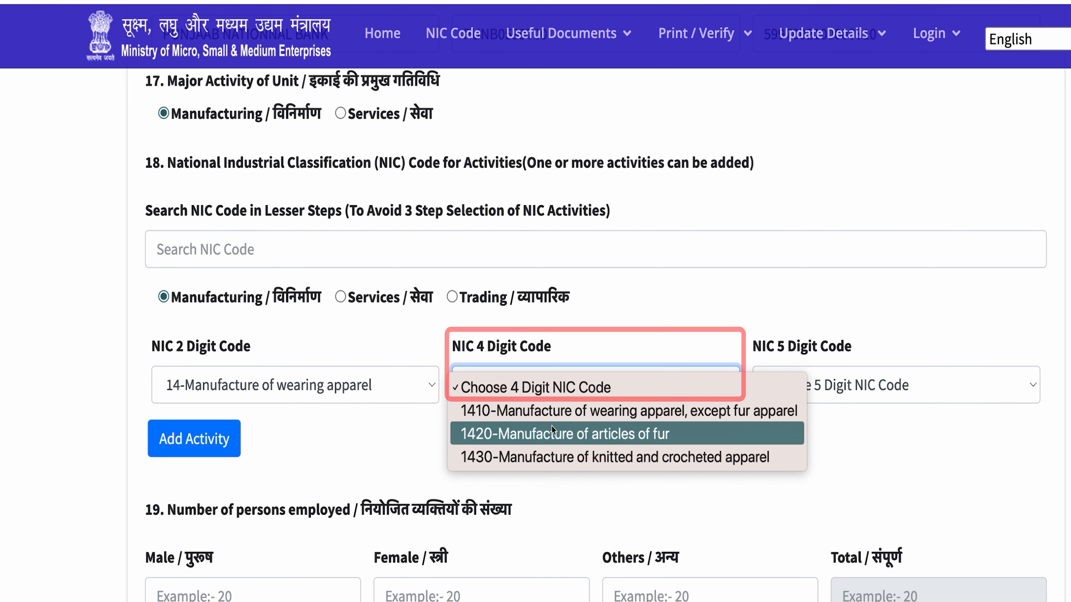
pyautogui.click(551, 432)
pyautogui.click(809, 389)
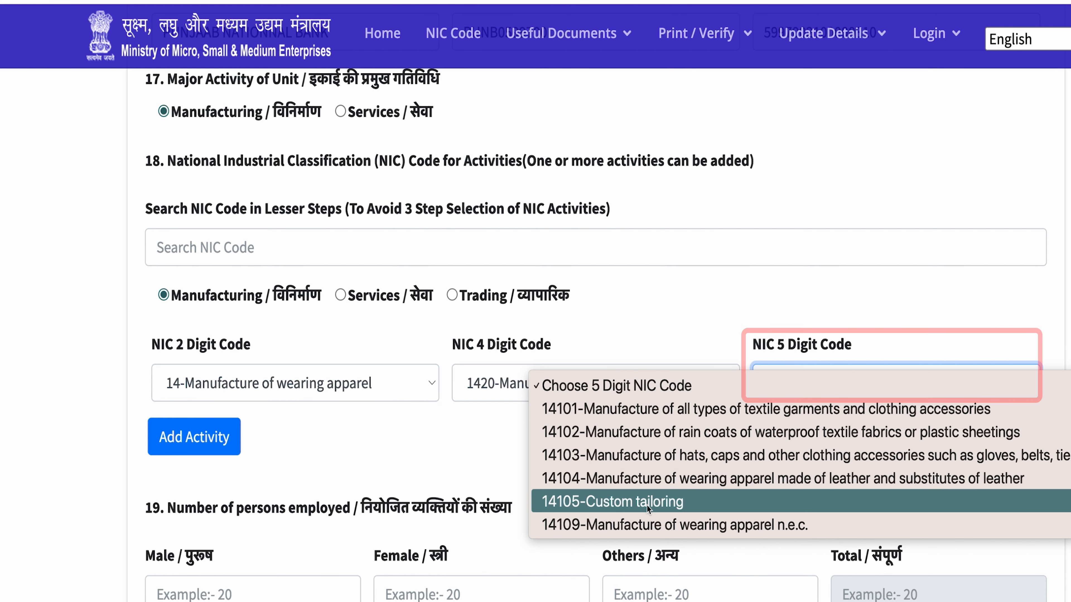
pyautogui.click(704, 527)
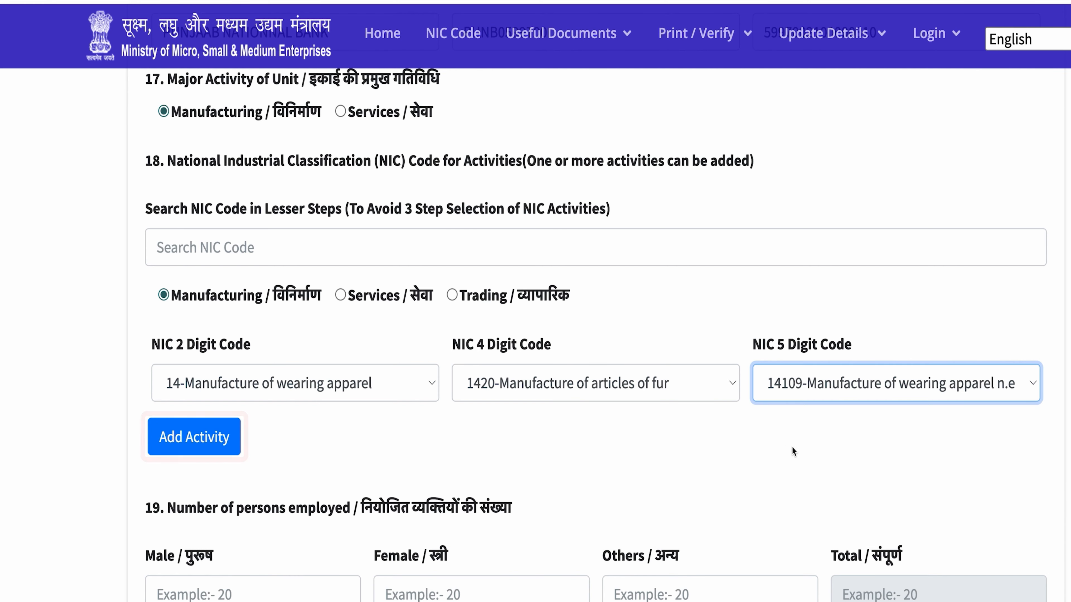
pyautogui.click(194, 437)
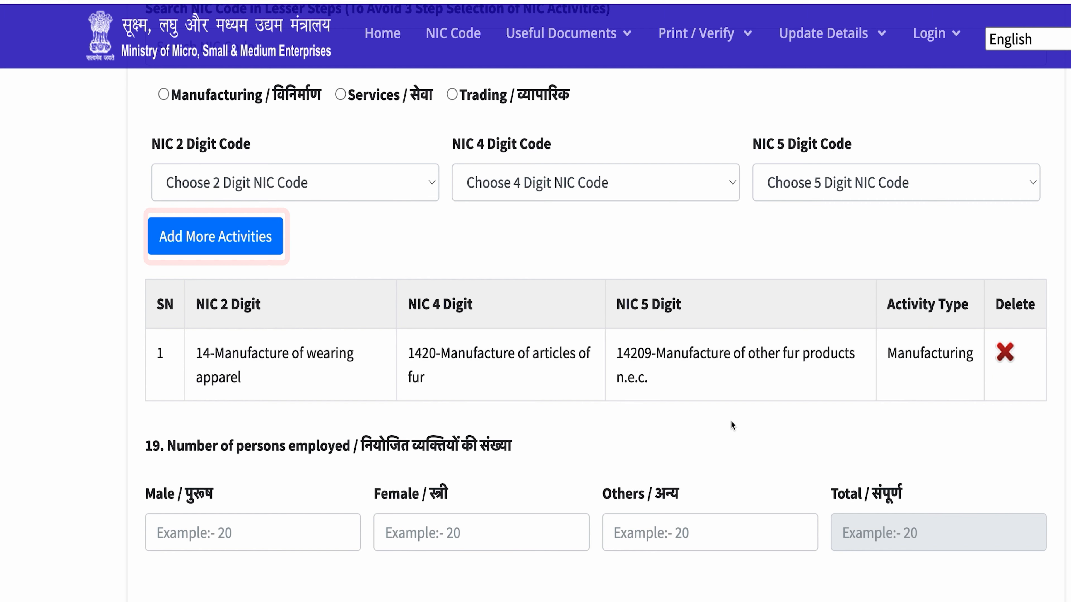
# - Scroll down past the employee counts (5 male, 0 female, 0 others) to section 20
pyautogui.scroll(-2, 731, 424)
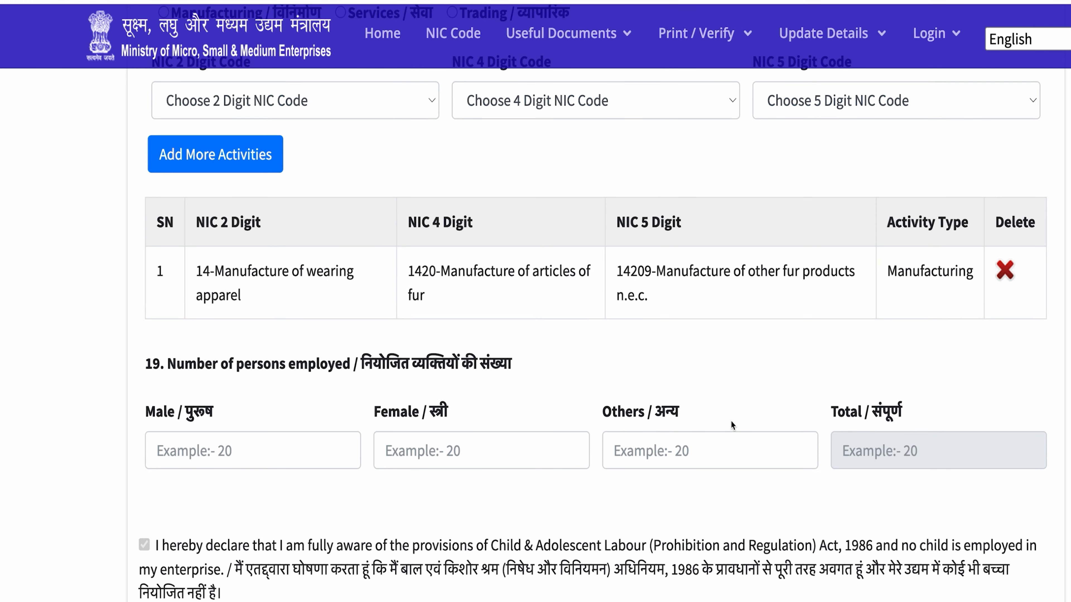
pyautogui.scroll(-2, 426, 429)
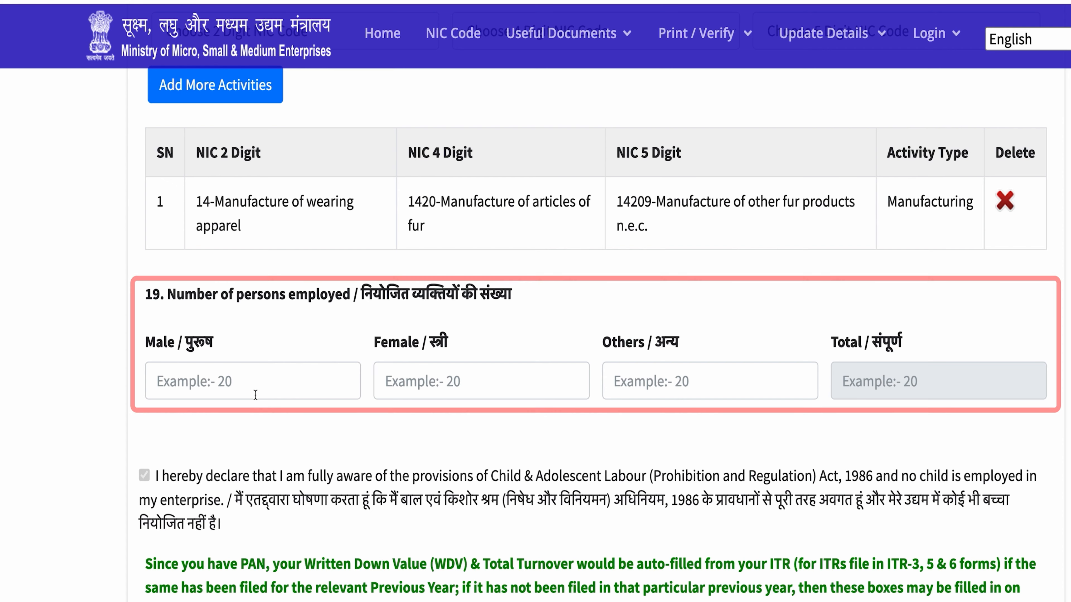
pyautogui.scroll(-3, 601, 509)
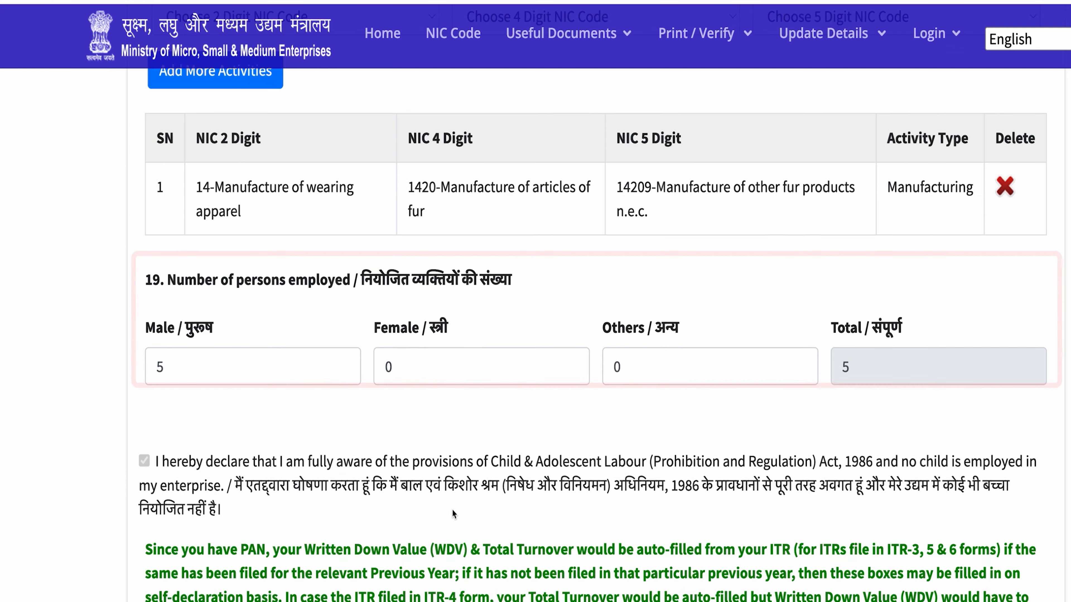
pyautogui.scroll(-3, 601, 509)
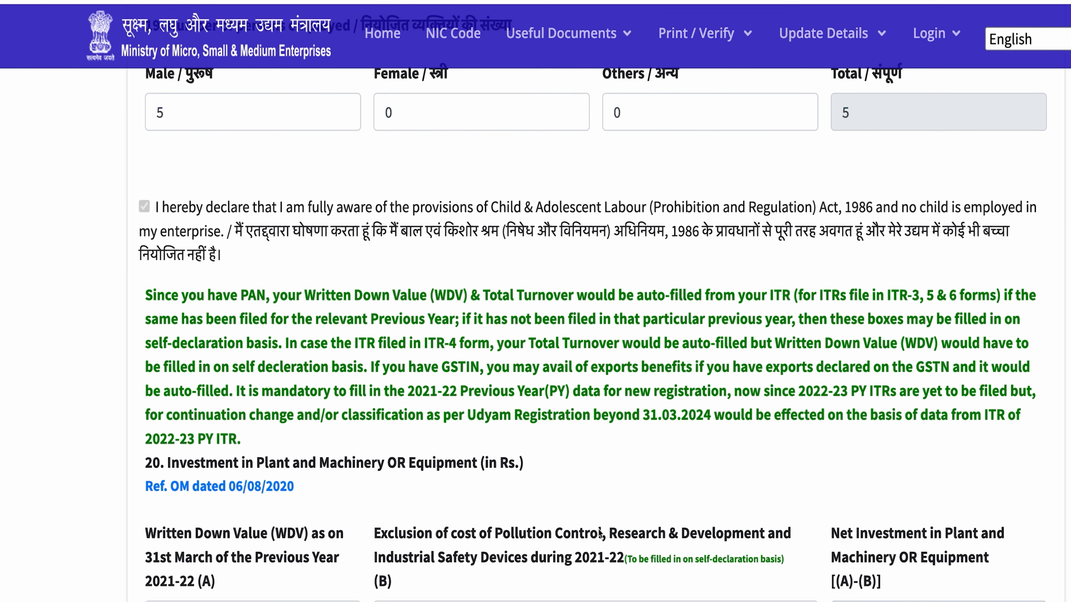
pyautogui.scroll(-3, 600, 532)
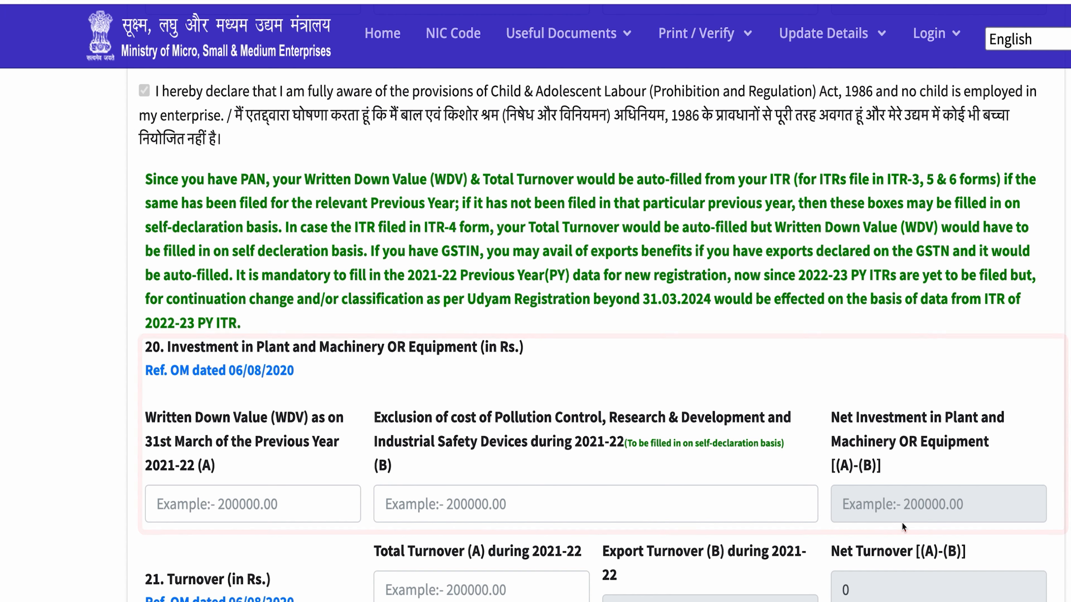
# - Enter 0 for the 2021-22 WDV, pollution-control exclusion and total turnover
pyautogui.click(275, 391)
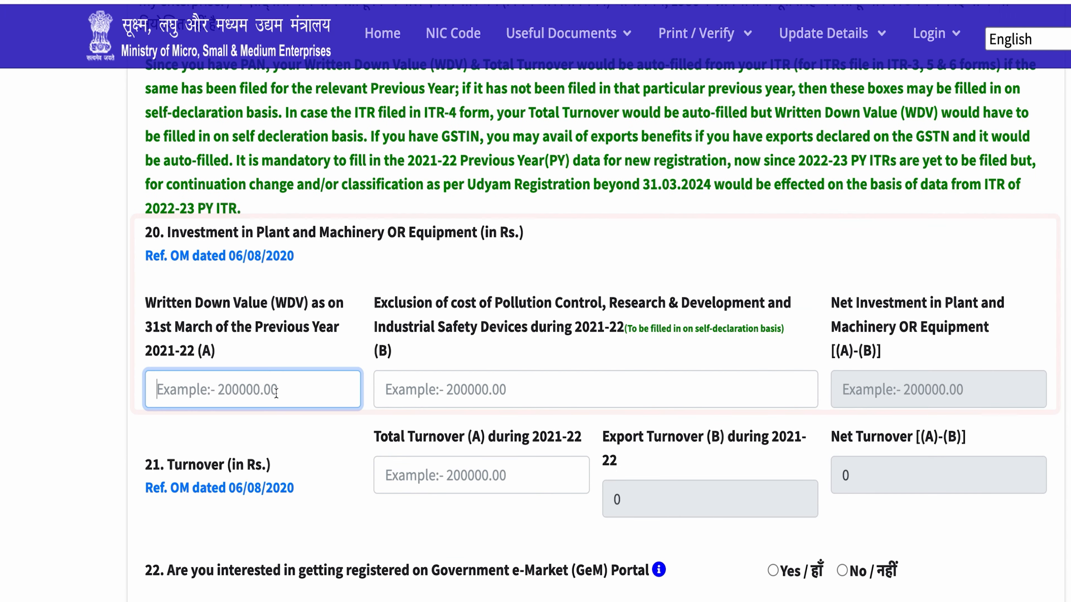
pyautogui.write('0')
pyautogui.click(459, 400)
pyautogui.write('0')
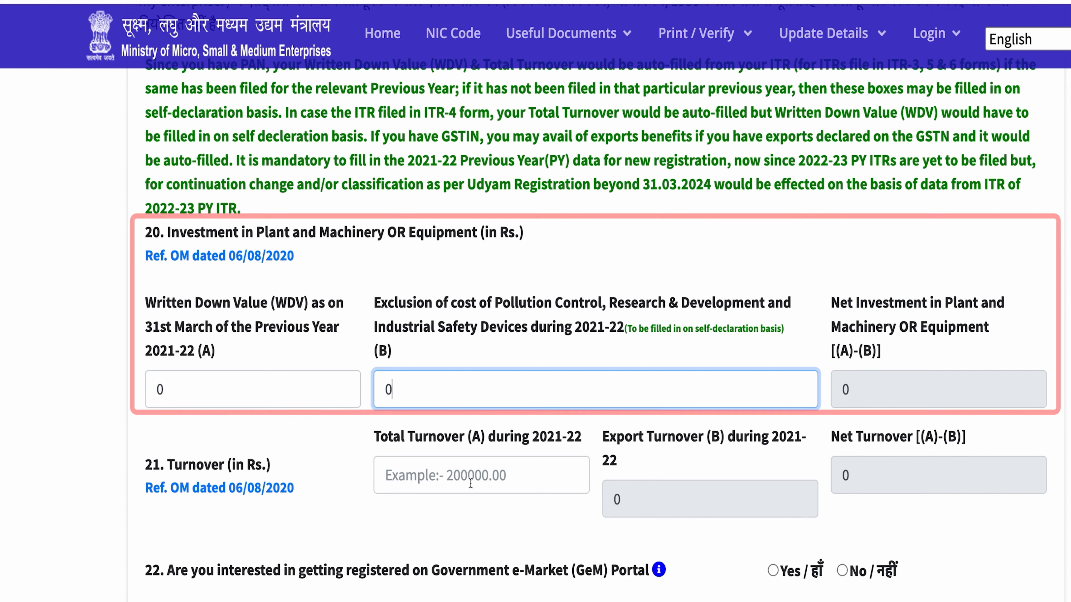
pyautogui.press('Tab')
pyautogui.write('0')
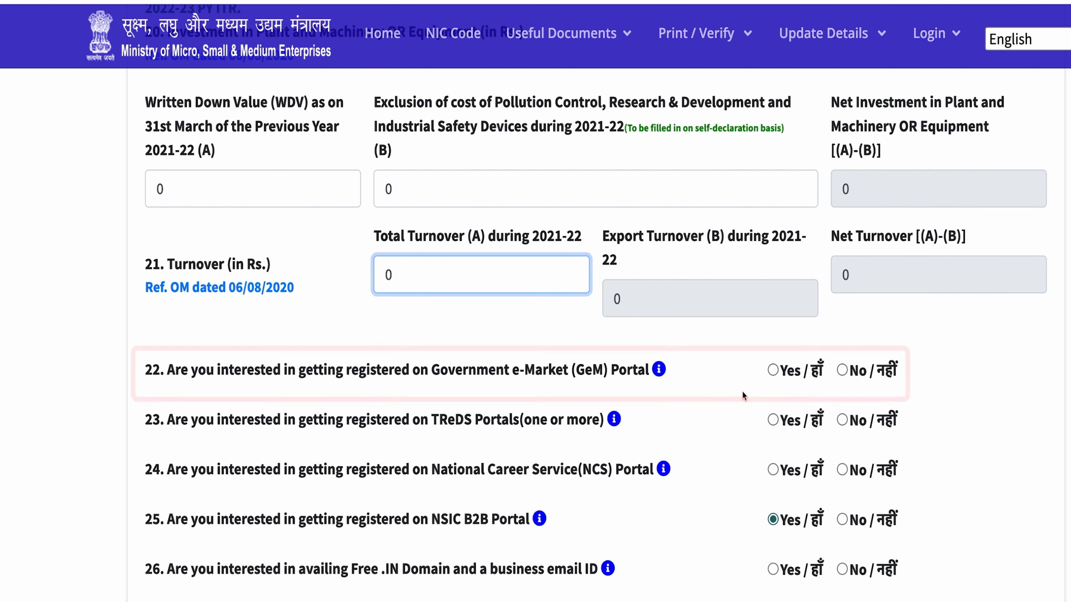
# - Answer No to the GeM, TReDS and free .IN domain questions
pyautogui.click(842, 371)
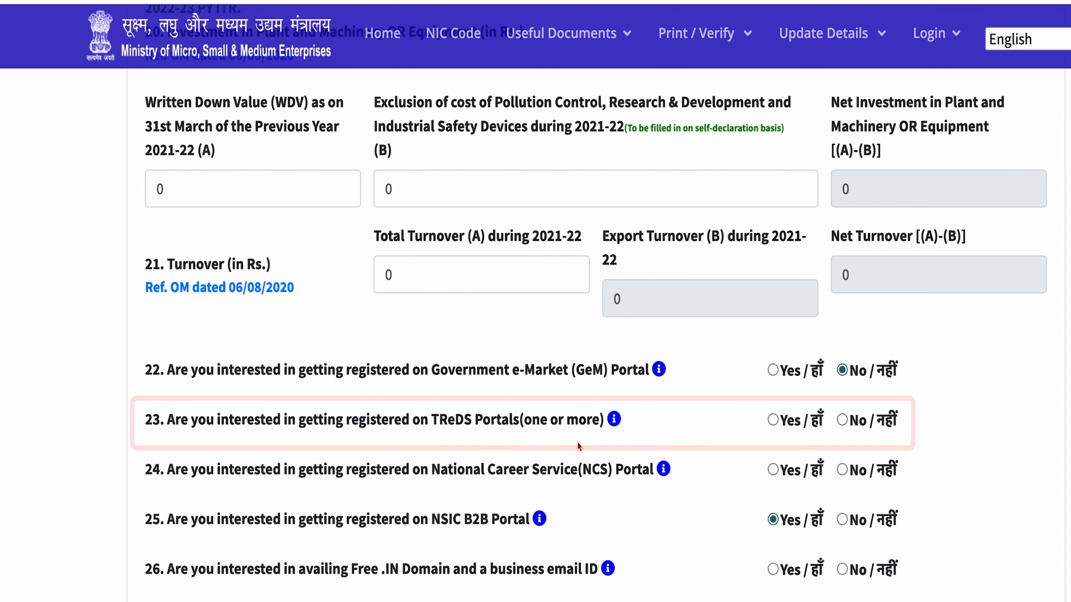
pyautogui.click(843, 420)
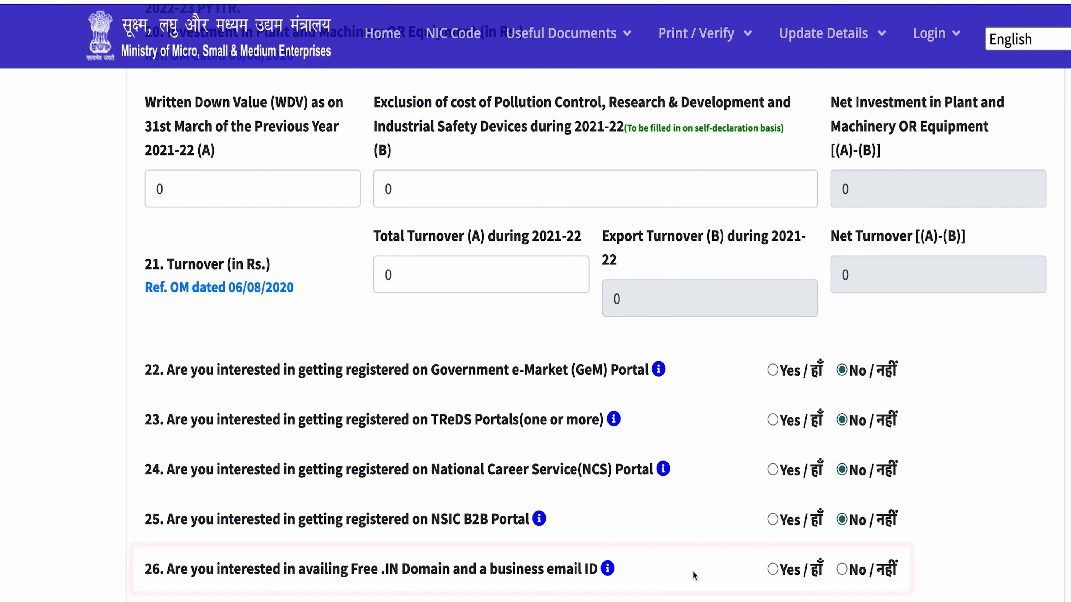
pyautogui.click(842, 570)
# - Submit the form to request the final OTP
pyautogui.scroll(-1, 845, 573)
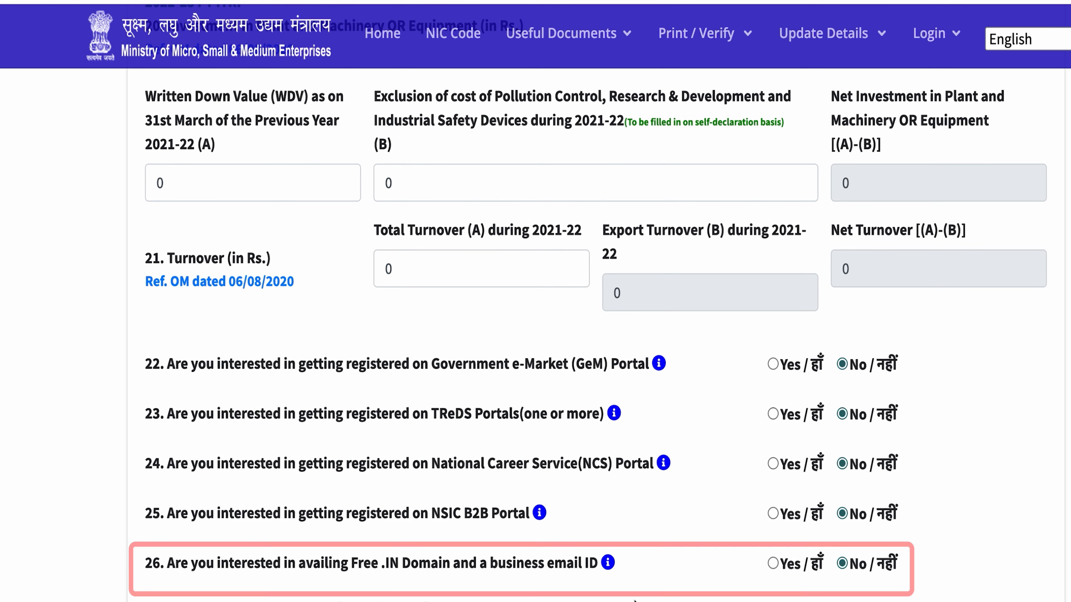
pyautogui.scroll(-4, 194, 532)
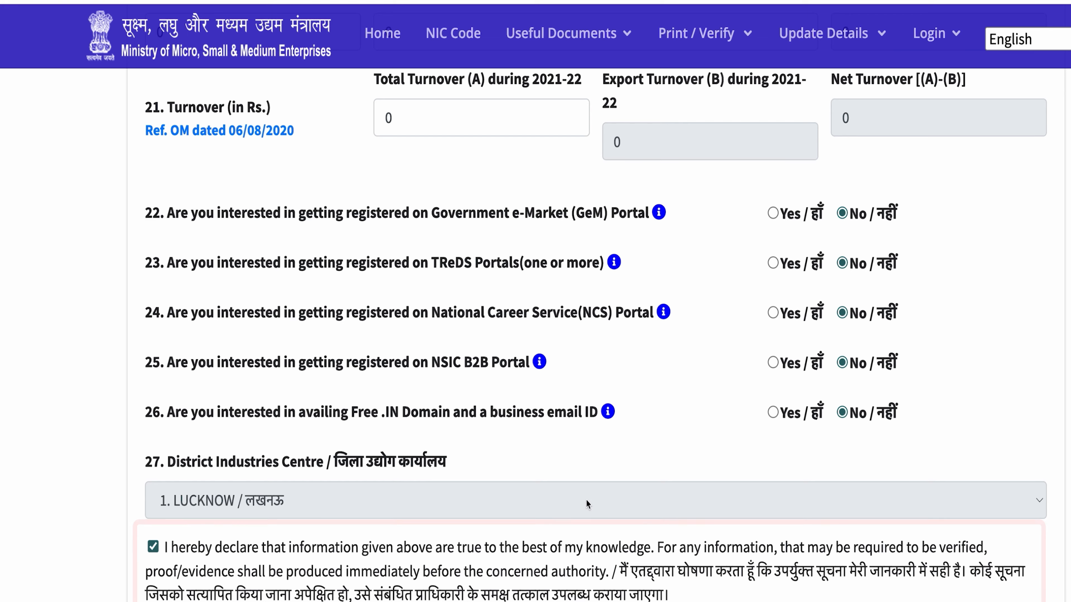
pyautogui.scroll(-4, 507, 479)
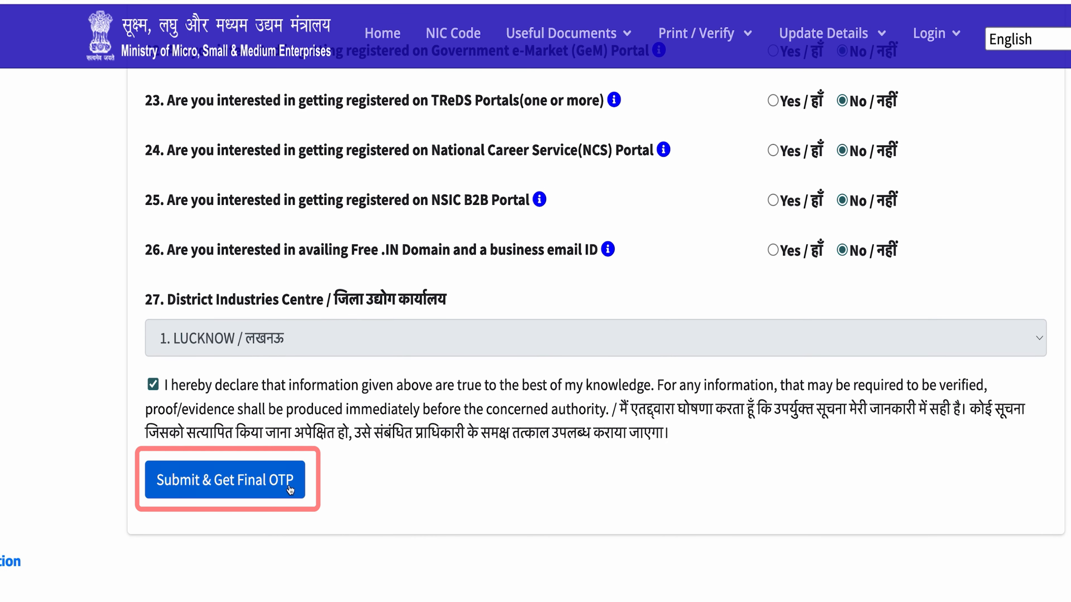
pyautogui.click(270, 482)
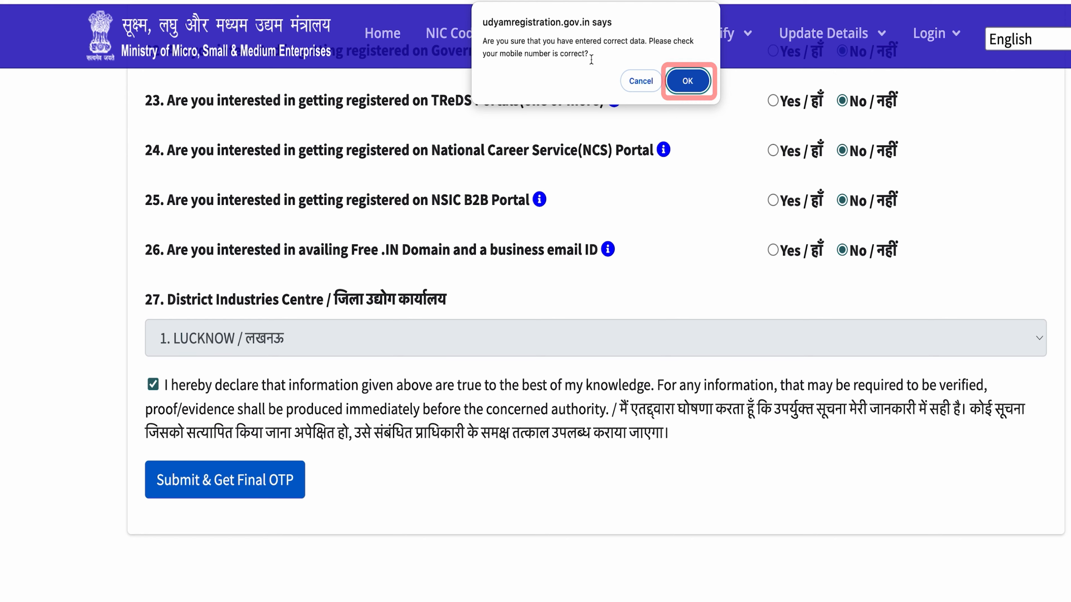
# - Confirm the entered data is correct
pyautogui.click(699, 87)
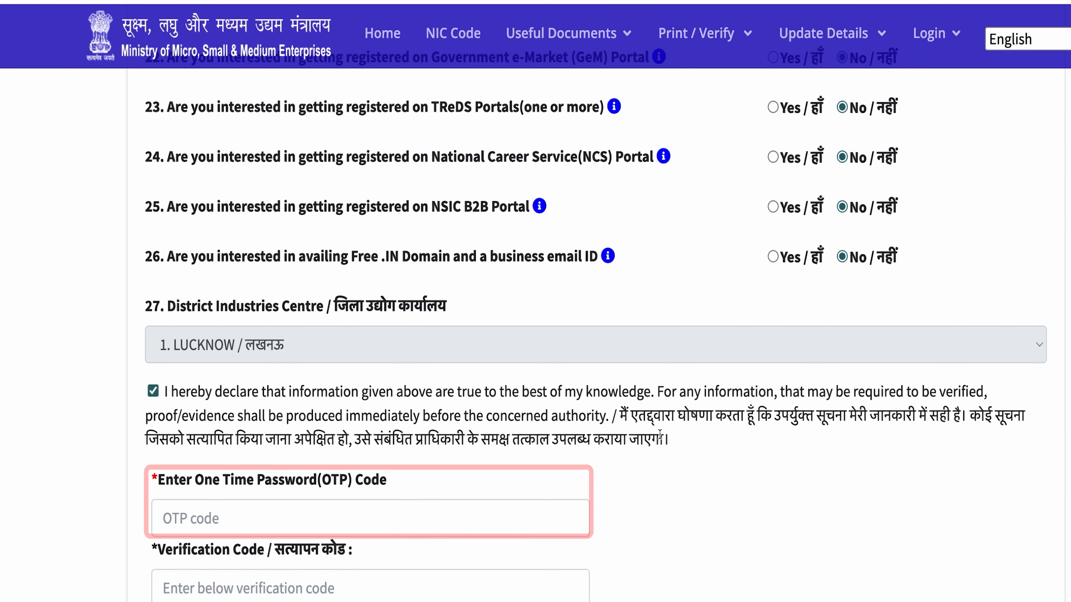
pyautogui.scroll(-2, 547, 469)
pyautogui.scroll(-3, 547, 468)
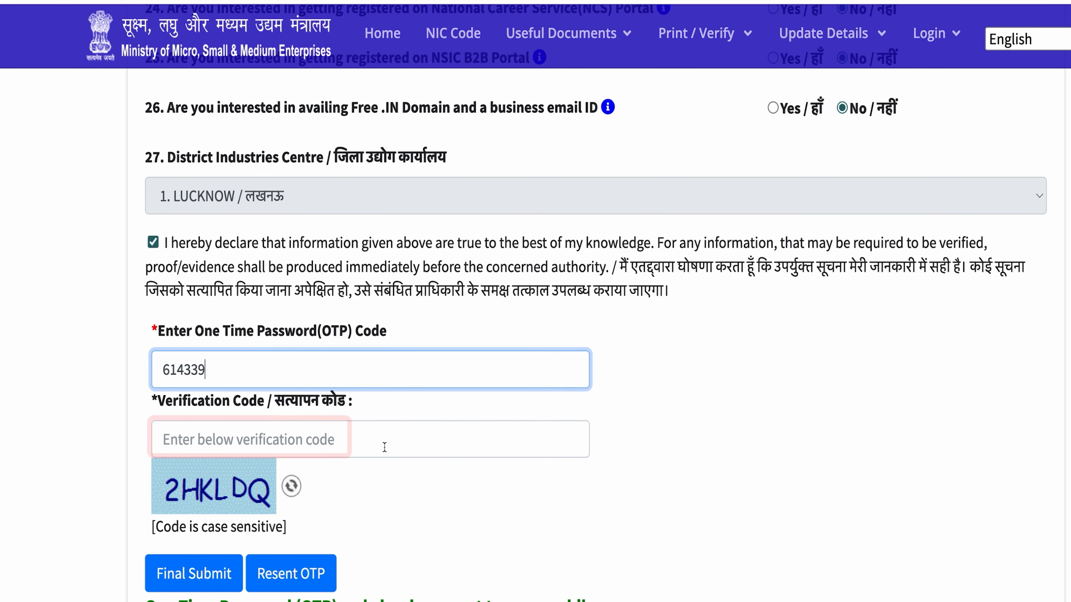
# - Enter the OTP and verification code, final-submit, and dismiss the success alert
pyautogui.click(313, 447)
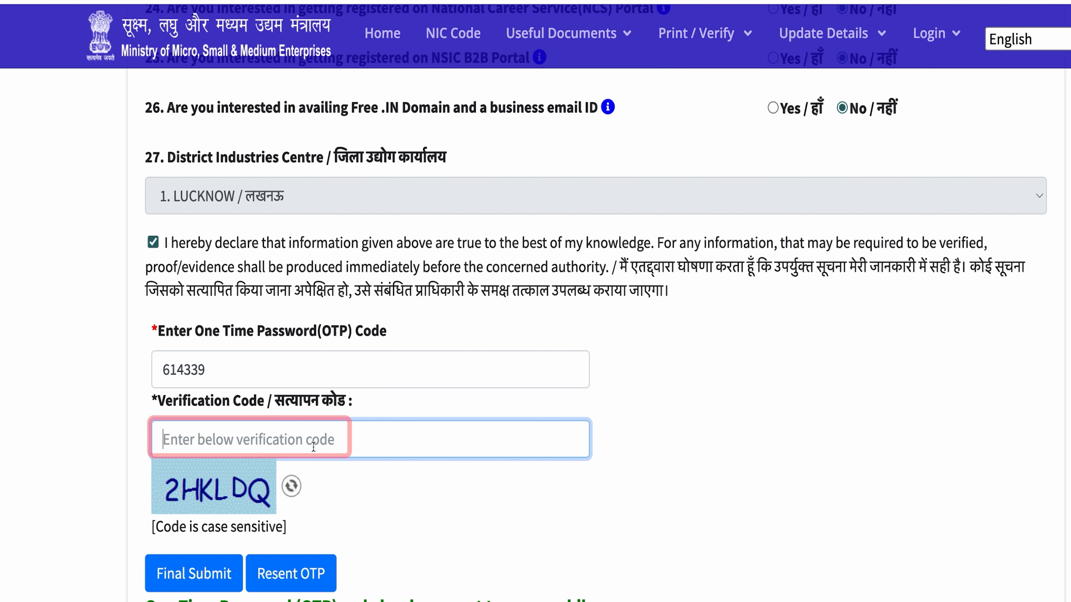
pyautogui.write('2')
pyautogui.write('HKLDQ')
pyautogui.click(193, 574)
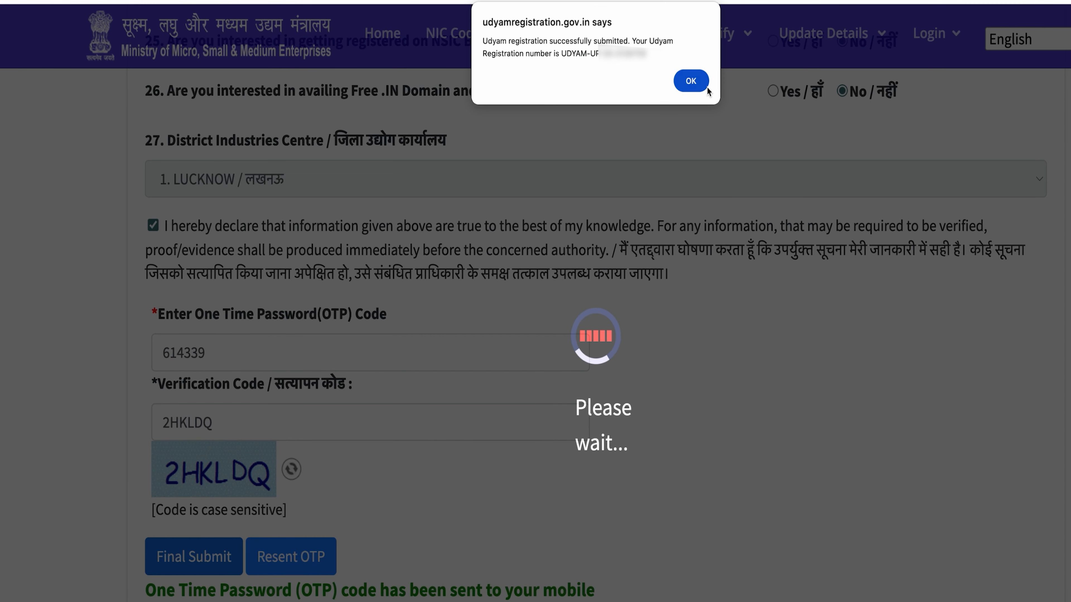
pyautogui.click(690, 81)
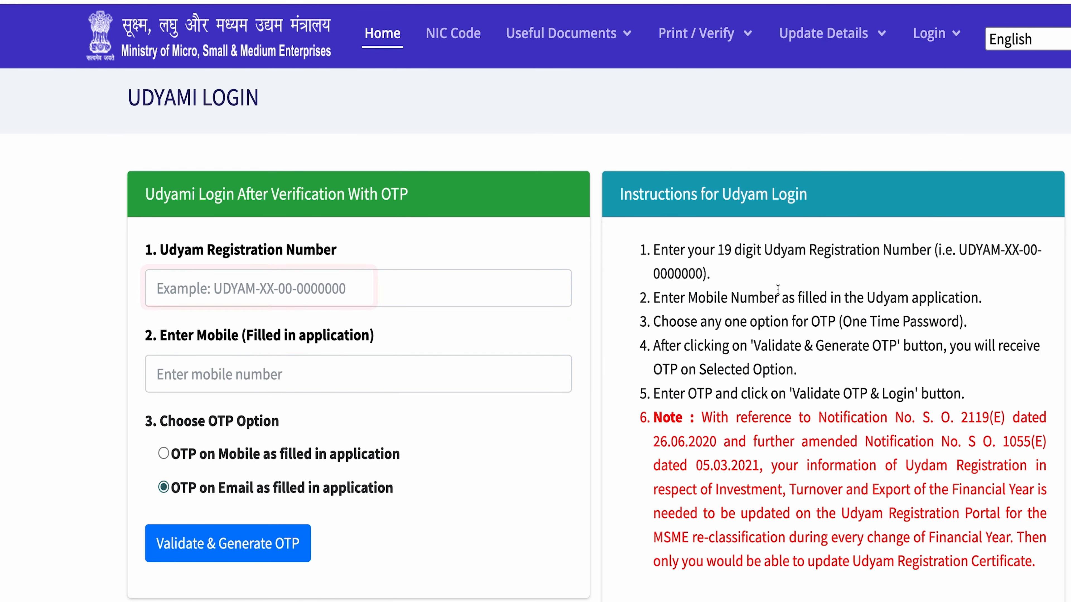
# - Enter the registered mobile number and log in with the validated OTP
pyautogui.click(253, 375)
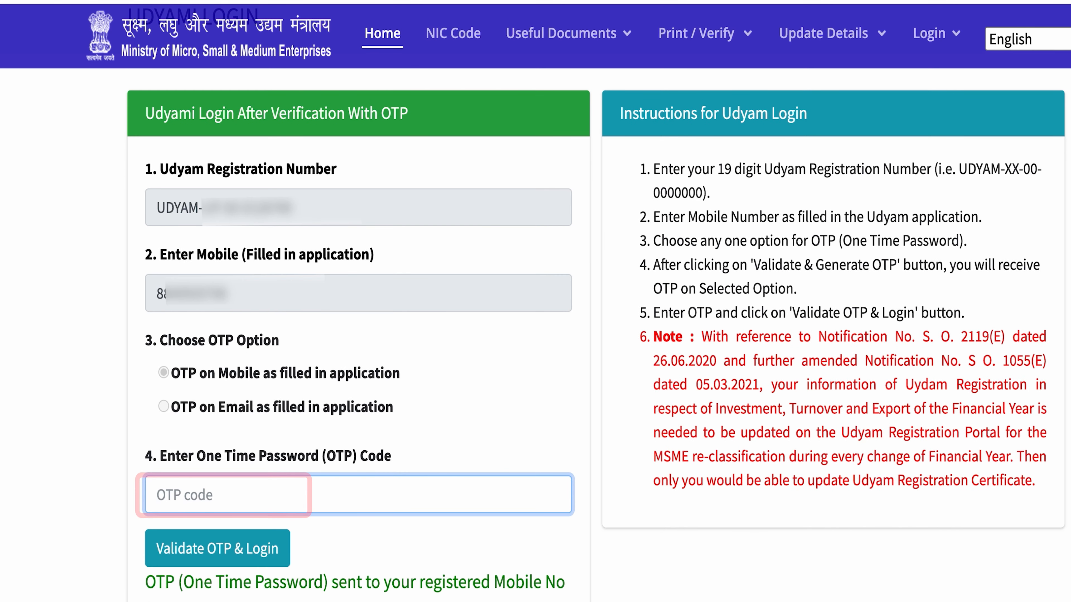
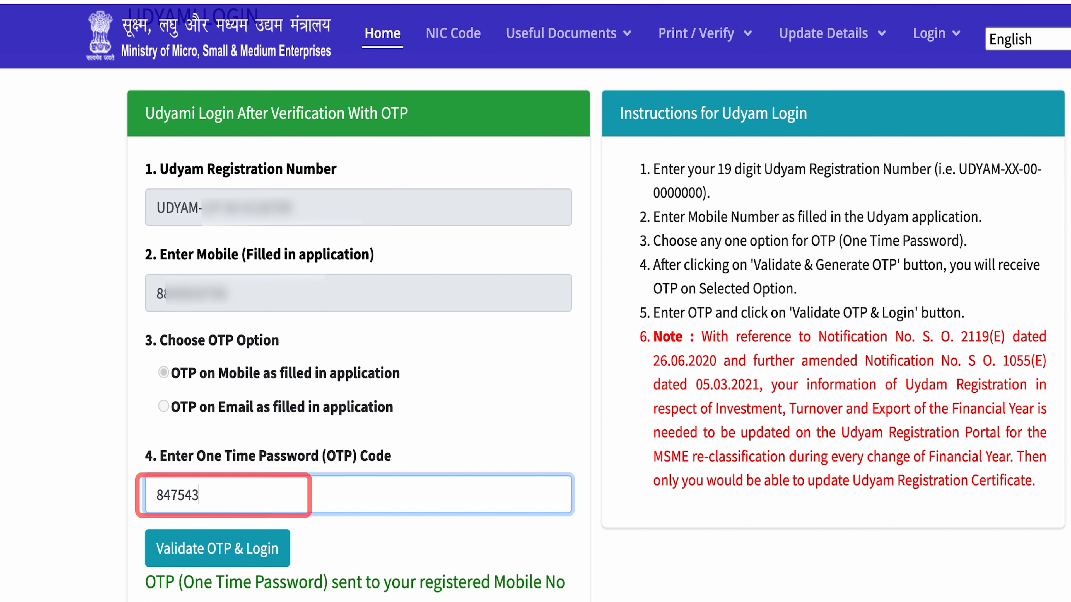
pyautogui.click(219, 534)
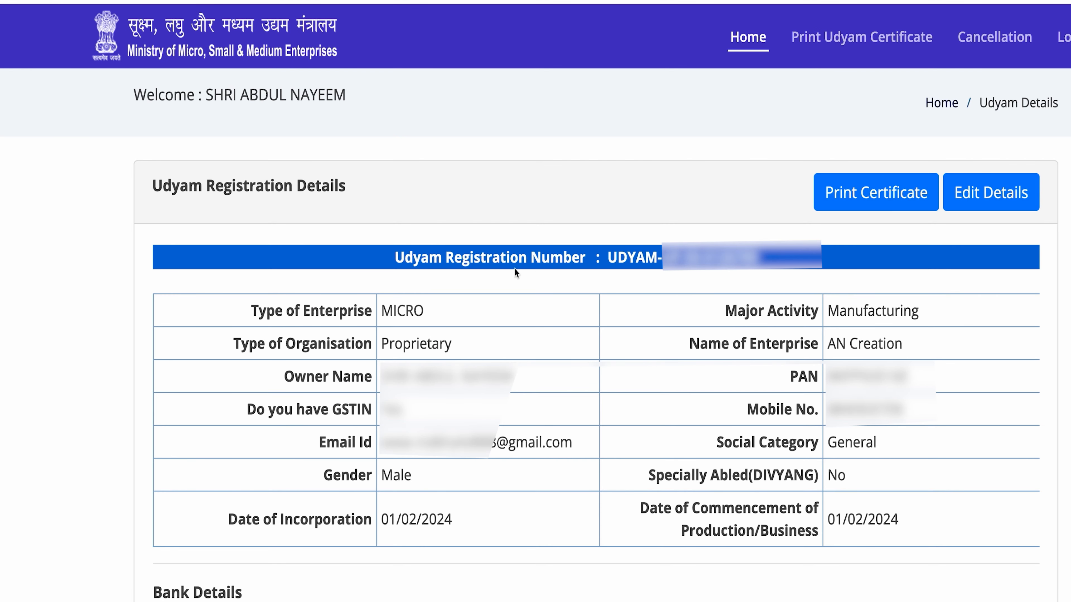
# - Open the printable Udyam Registration Certificate for AN CREATION and scroll through it
pyautogui.click(781, 266)
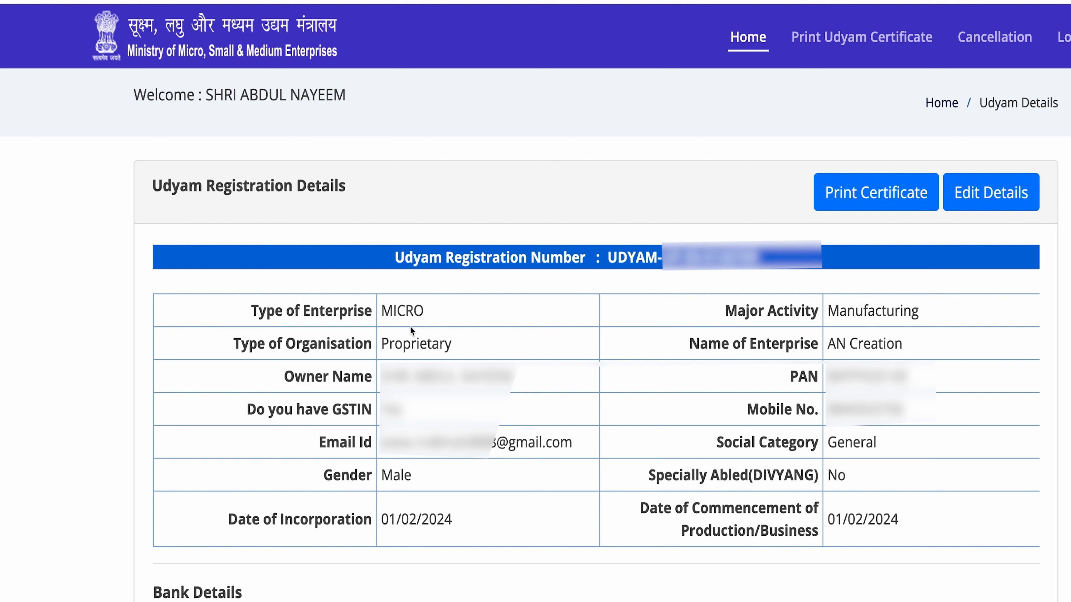
pyautogui.click(887, 207)
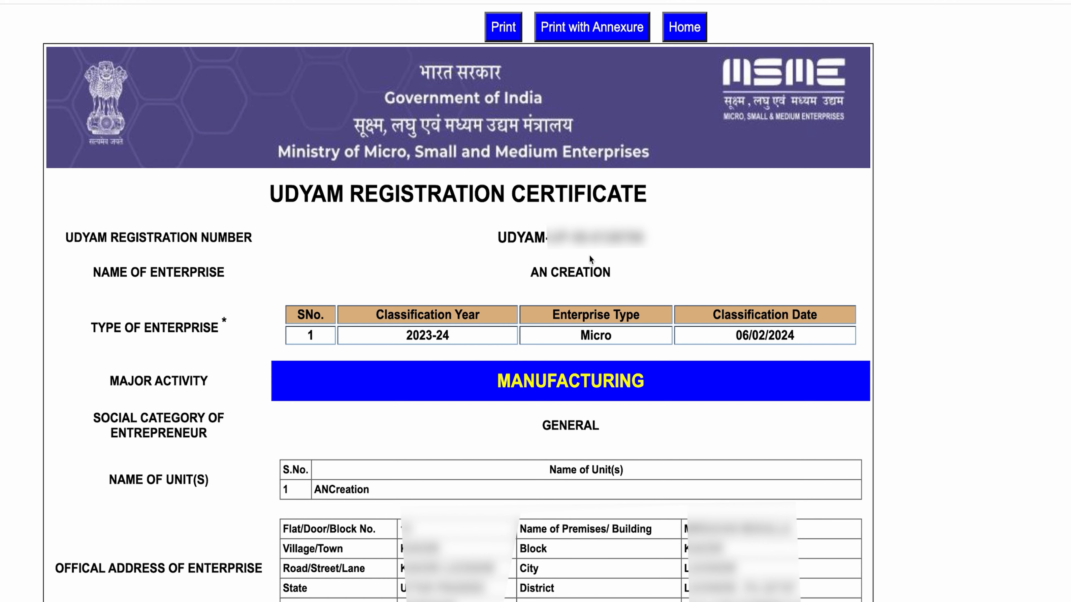
pyautogui.scroll(-1, 582, 331)
pyautogui.scroll(-4, 582, 331)
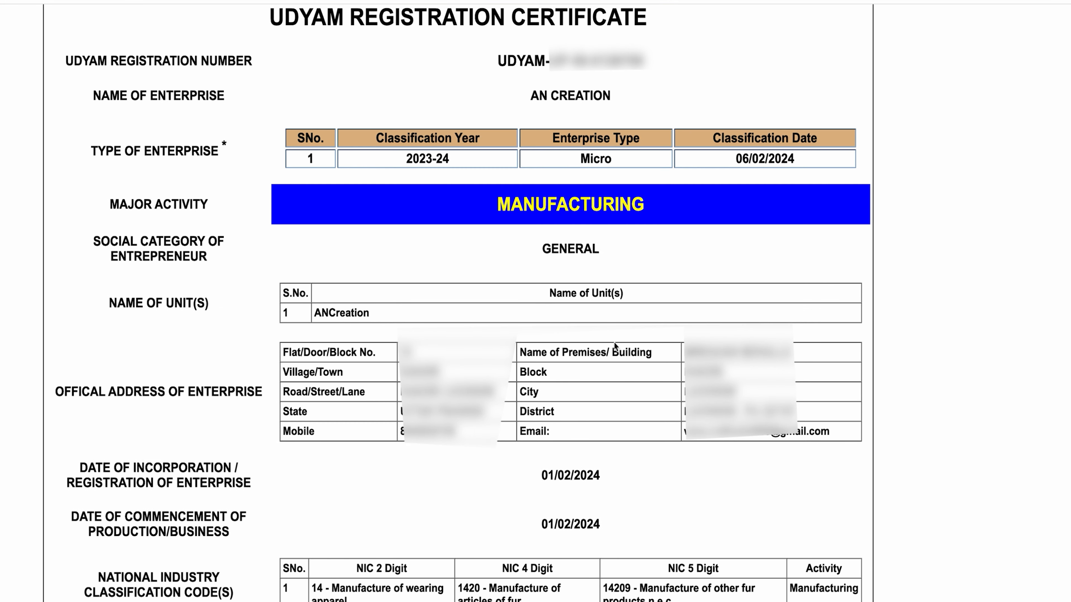